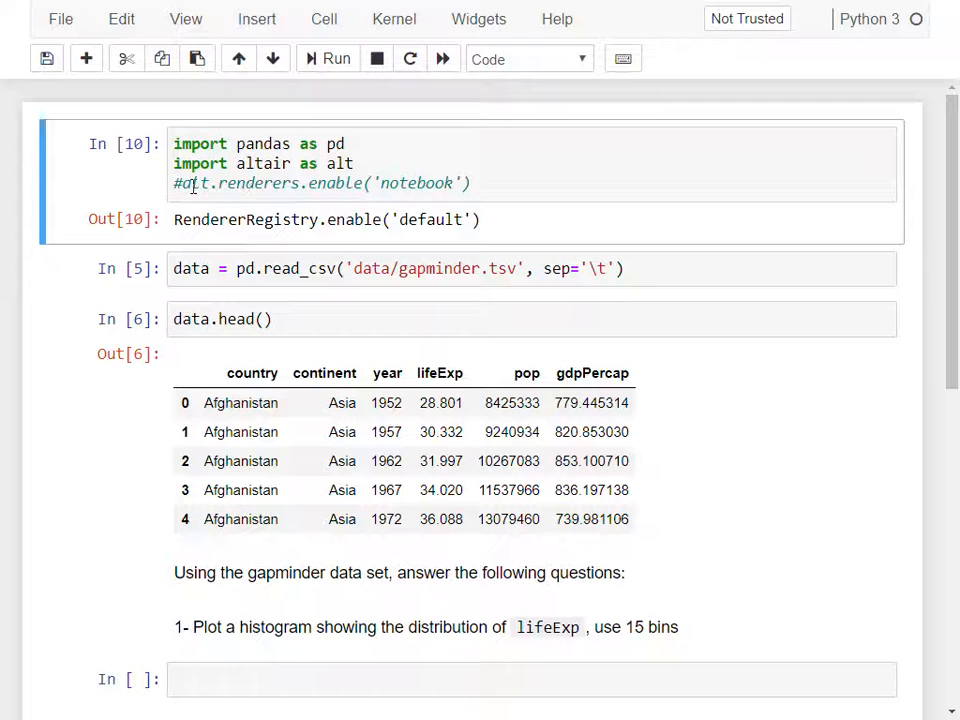
Run the cells that import pandas and altair, load data/gapminder.tsv and preview it with data.head().
left_click_drag(176, 184, 532, 188)
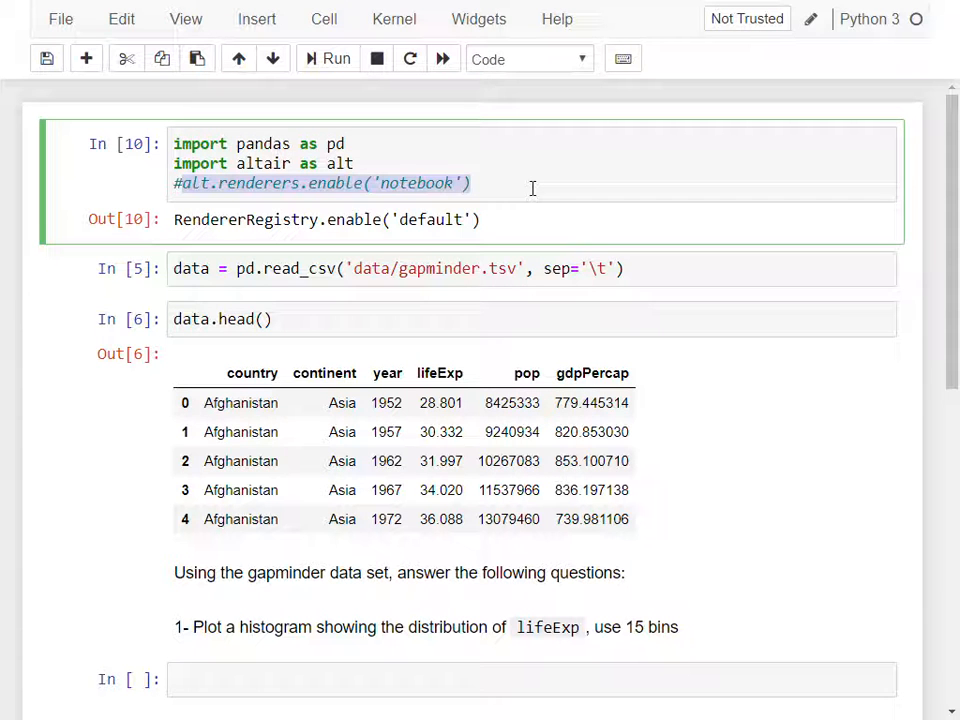
left_click(183, 189)
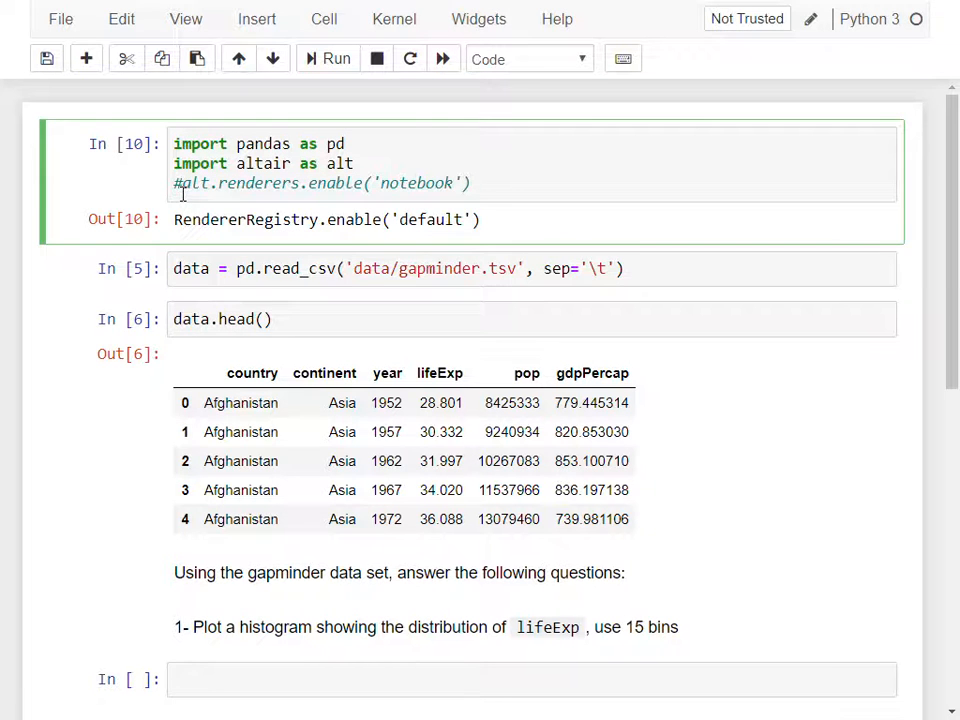
key("shift+Return")
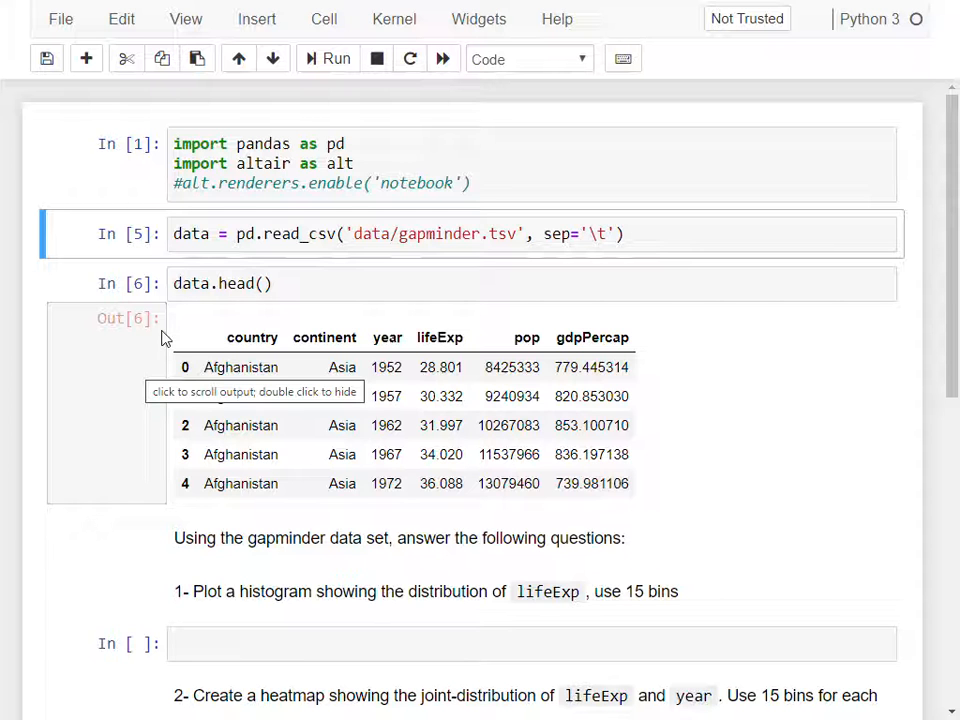
key("shift+Return")
key("shift+Return")
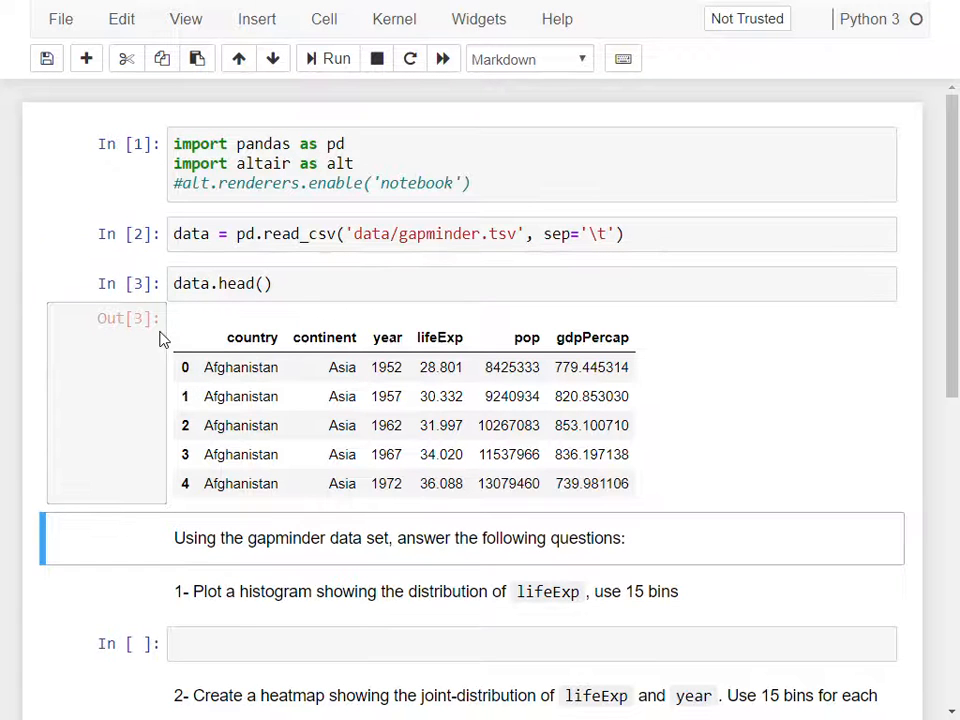
In the empty cell under question 1, start a bar chart of the dataset with alt.Chart(data).mark_bar().encode().
scroll(330, 340, "down", 4)
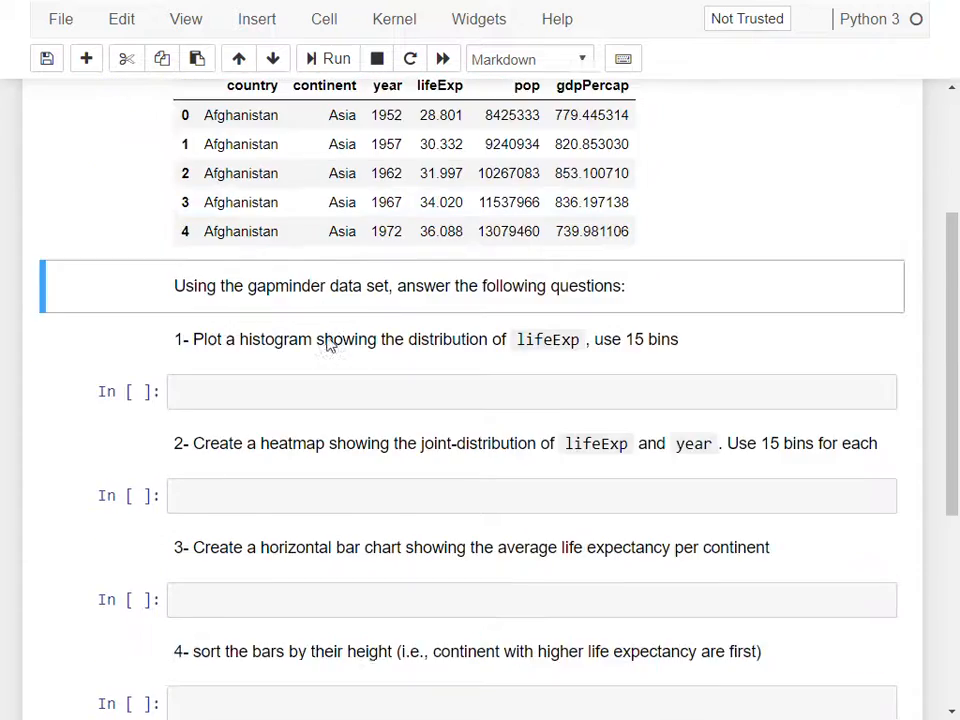
scroll(330, 345, "down", 1)
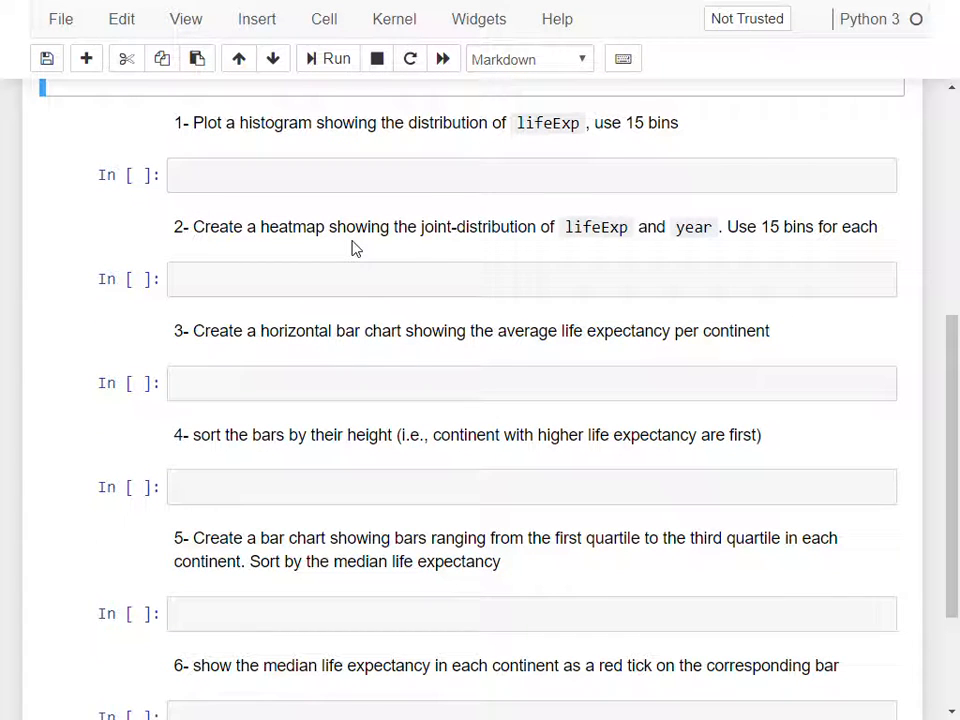
scroll(325, 345, "up", 1)
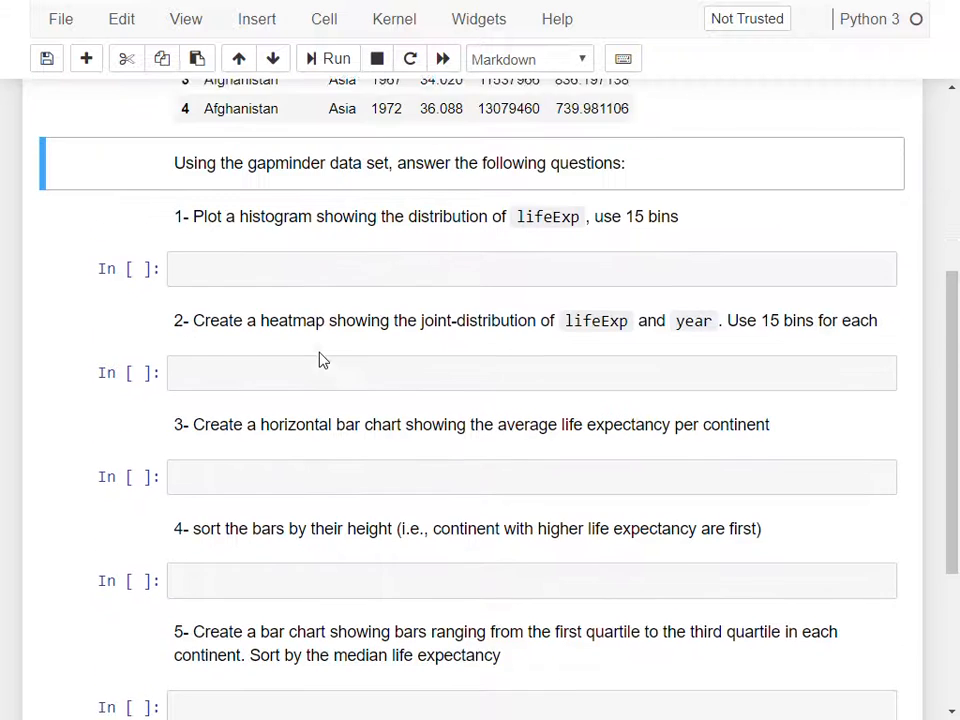
scroll(320, 358, "up", 2)
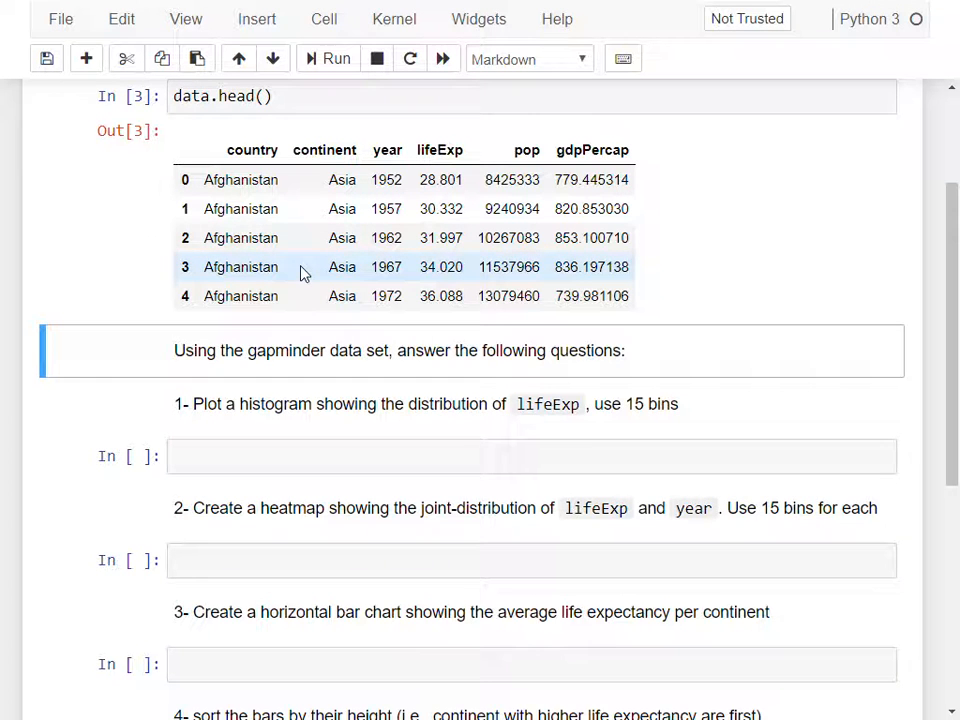
left_click(238, 448)
type("alt.")
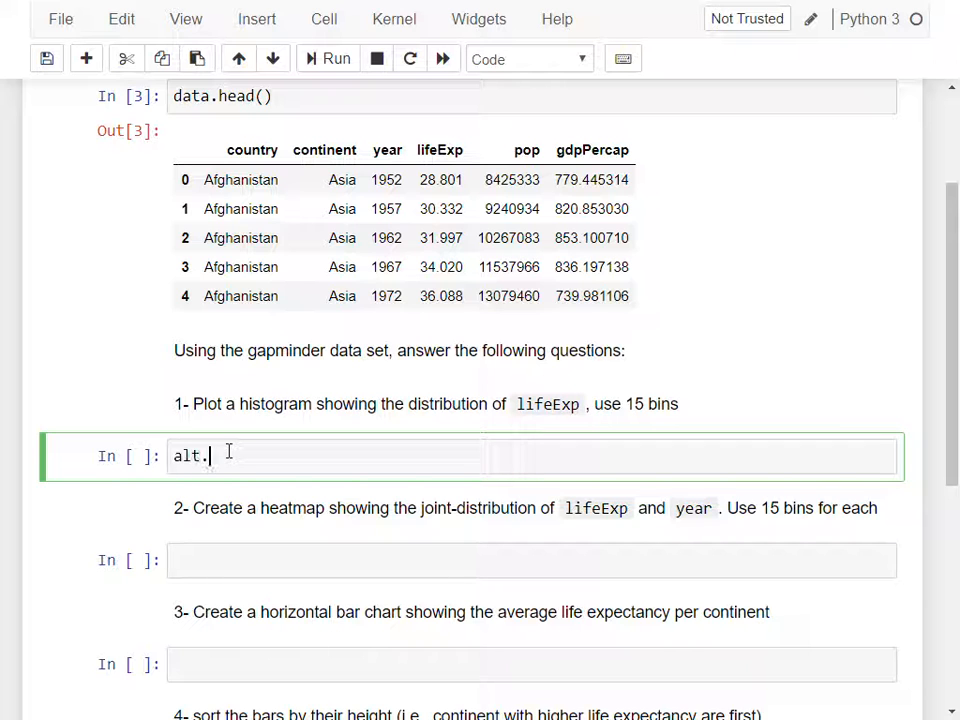
type("Chart(data).")
key("BackSpace")
type("mark_")
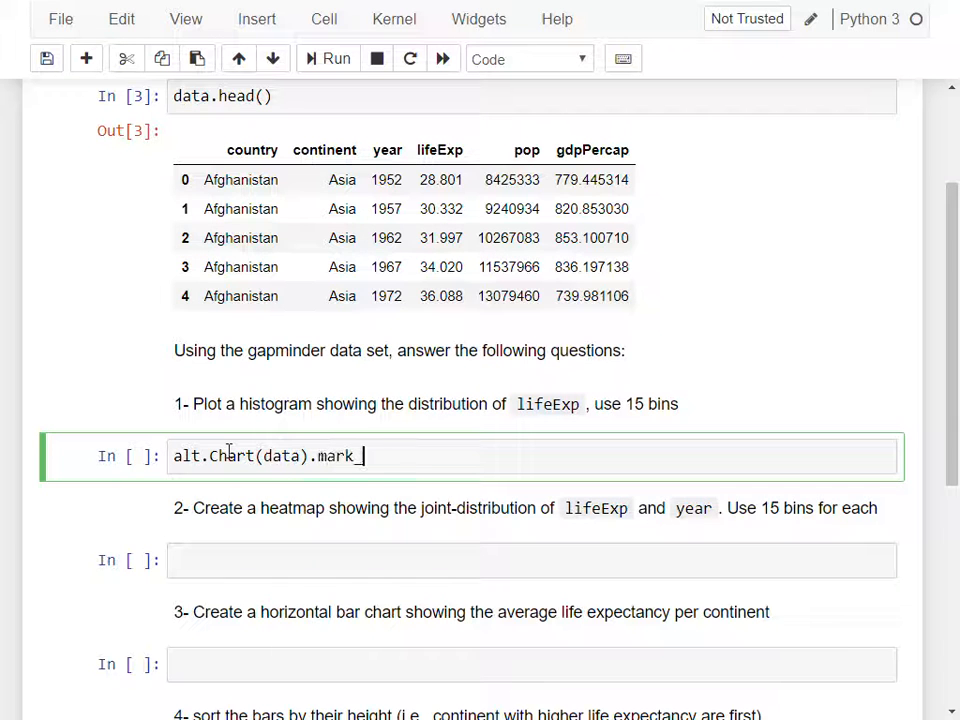
type("bar().encode(")
Inside encode, map x to 'continent' and y to 'count()', each on its own indented line.
key("Return")
key("Tab")
type("x")
type("='")
type("continent'")
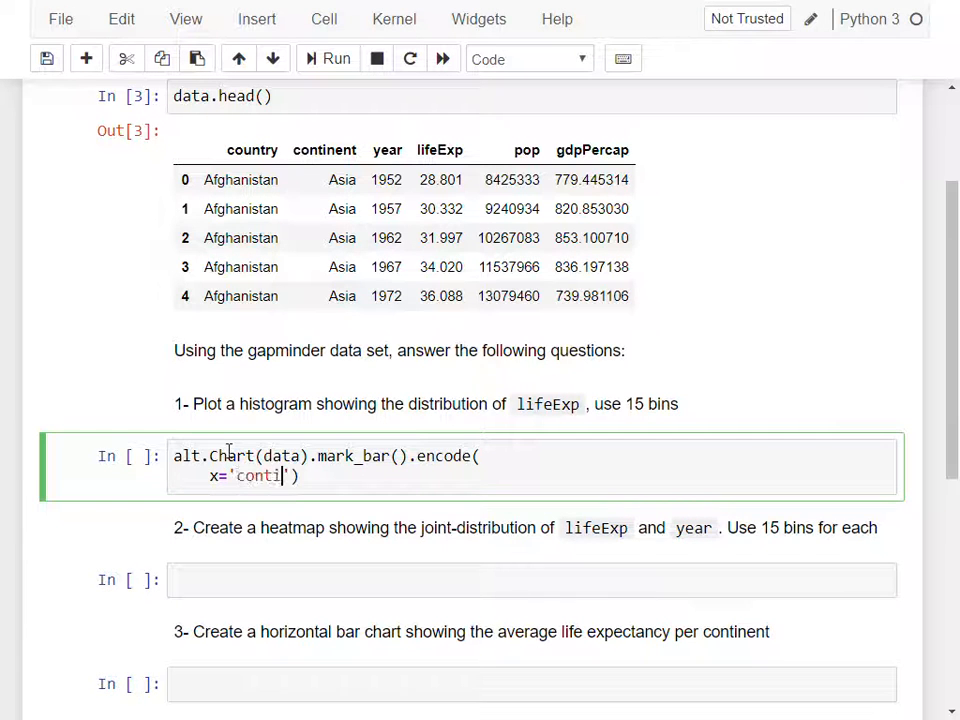
type(",")
key("Return")
key("Tab")
type("y='")
type("li")
key("BackSpace")
key("BackSpace")
type("count(")
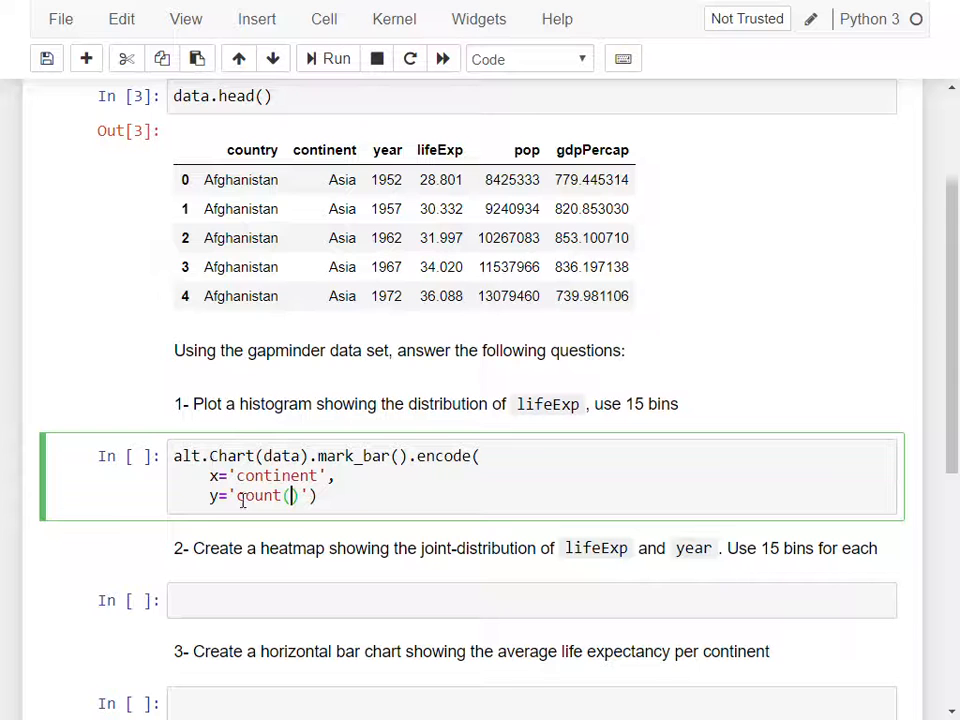
Put encode's closing parenthesis on its own line and run the bar chart cell.
left_click_drag(237, 497, 295, 505)
left_click(310, 497)
key("Return")
key("shift+Return")
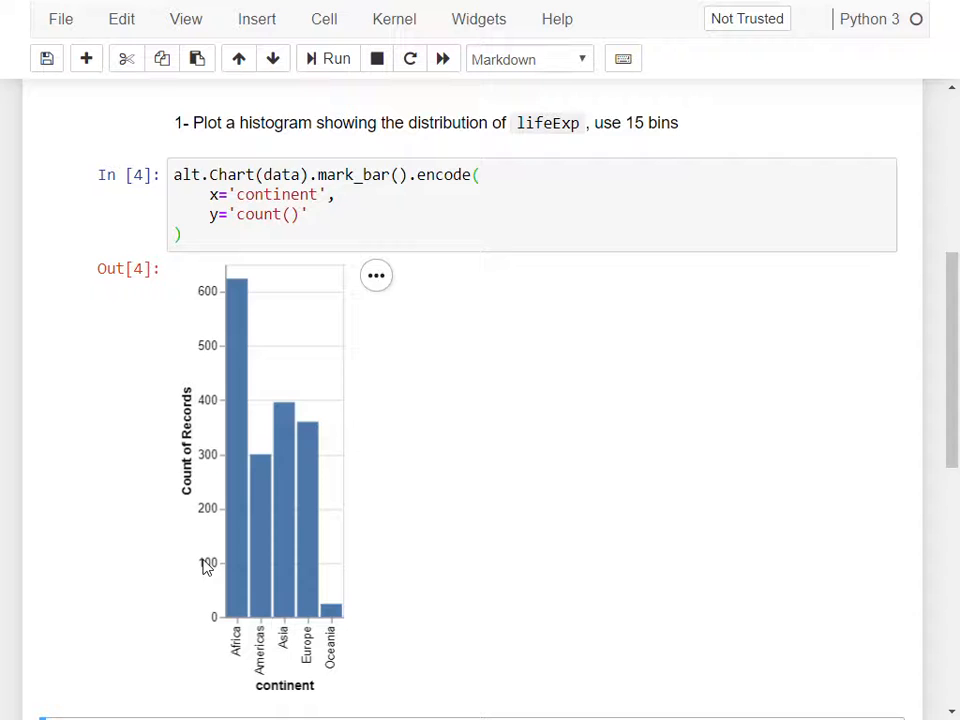
Change the chart's x encoding to 'lifeExp' and rerun the cell.
scroll(193, 563, "up", 3)
scroll(193, 570, "up", 2)
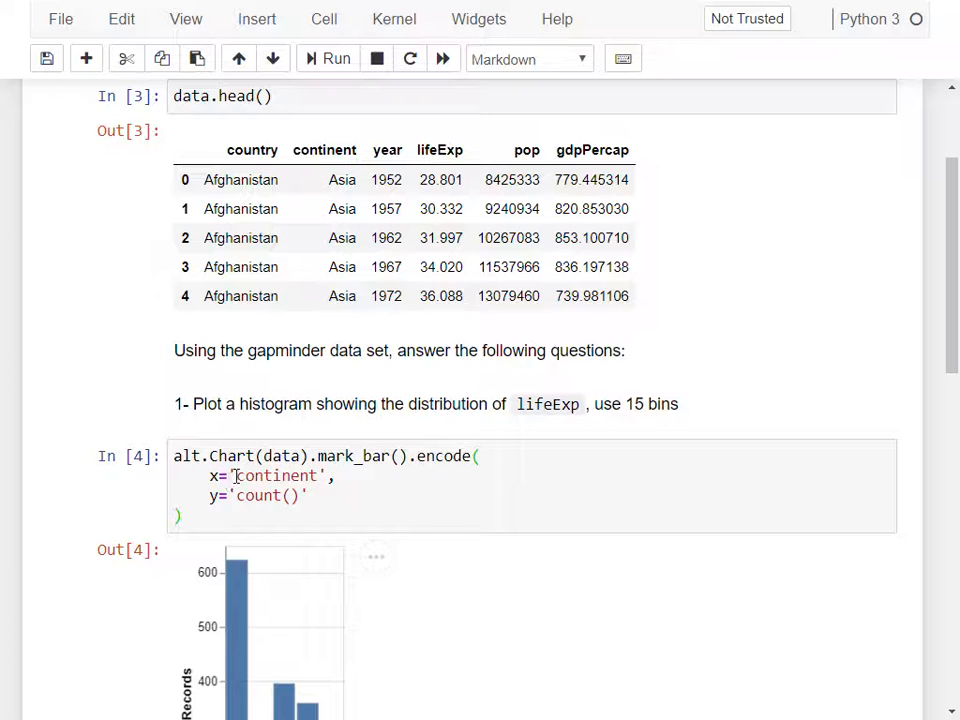
double_click(270, 476)
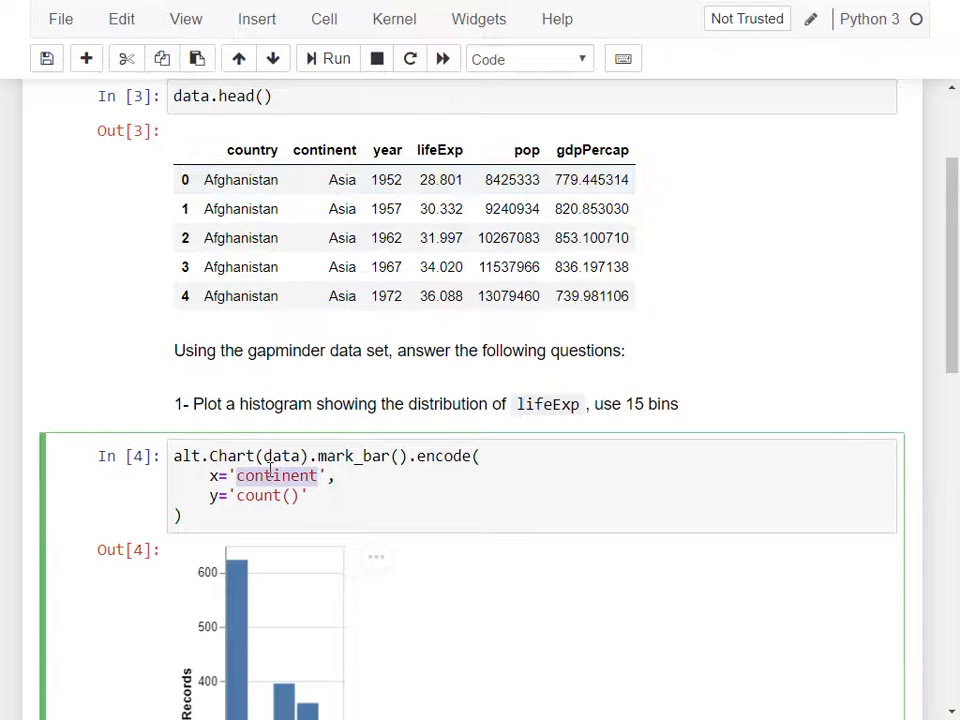
type("lifeE")
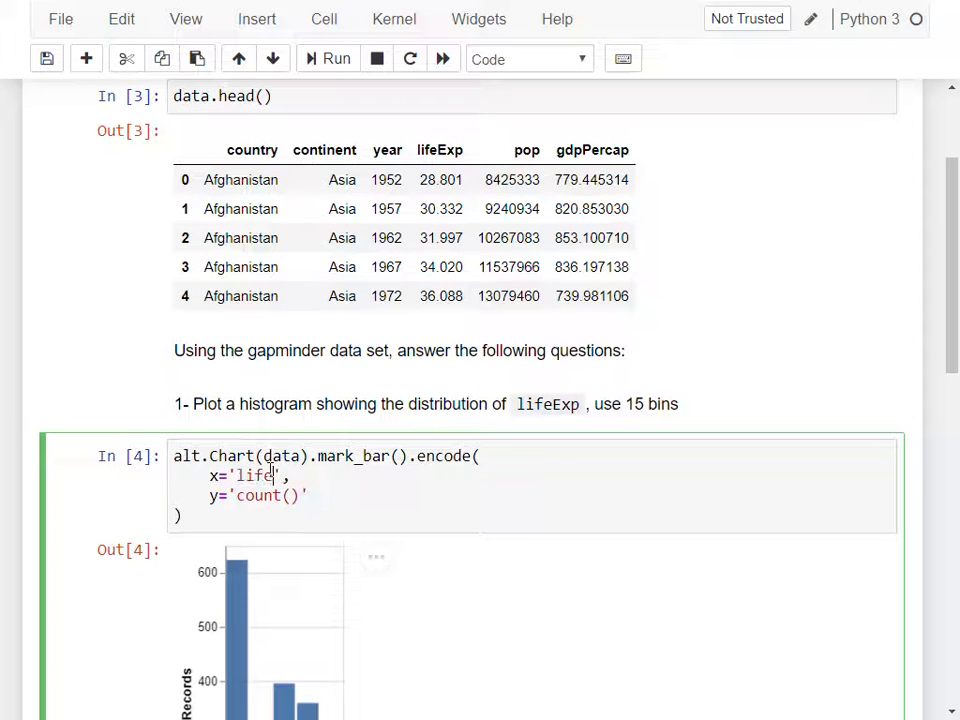
type("xp")
key("shift+Return")
scroll(199, 418, "down", 3)
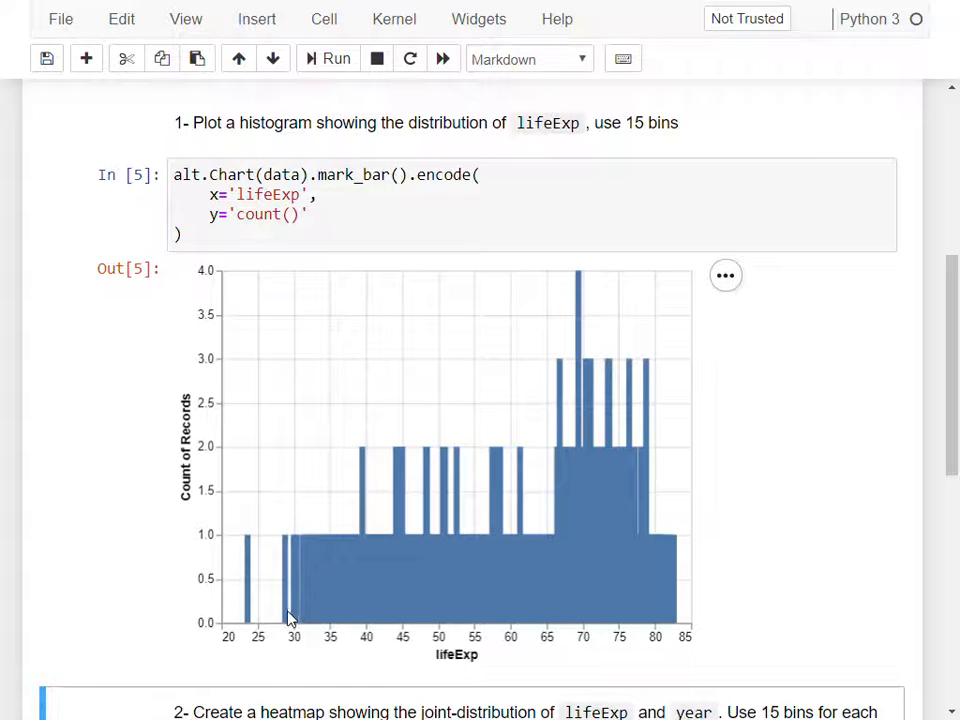
Rewrite the x encoding as alt.X('lifeExp') and rerun the cell.
scroll(288, 628, "up", 3)
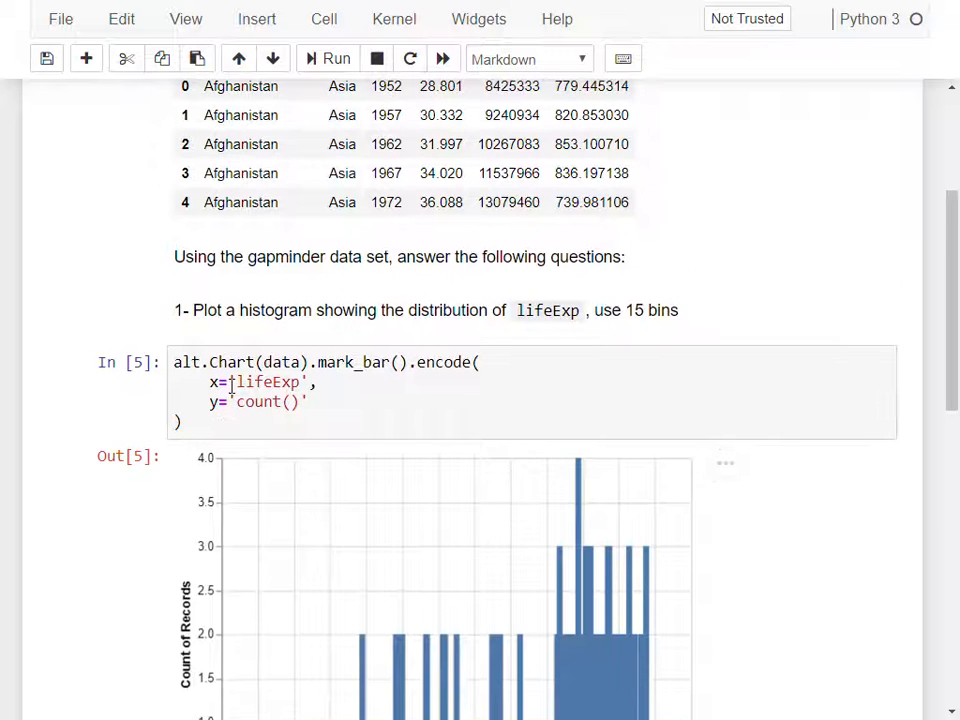
left_click_drag(229, 382, 313, 393)
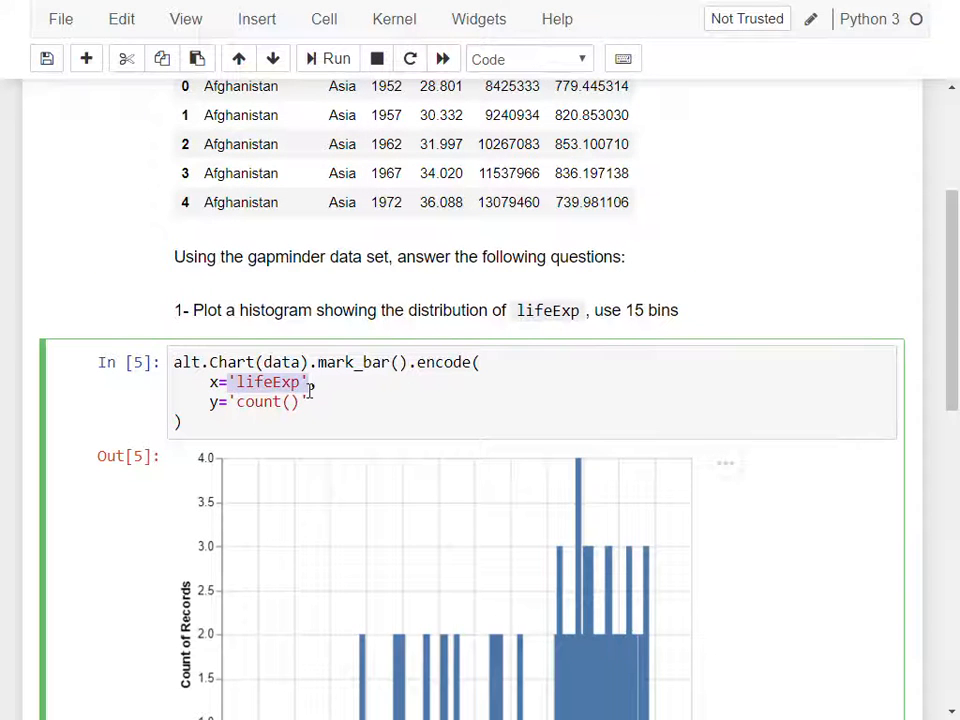
key("BackSpace")
type("alt.X")
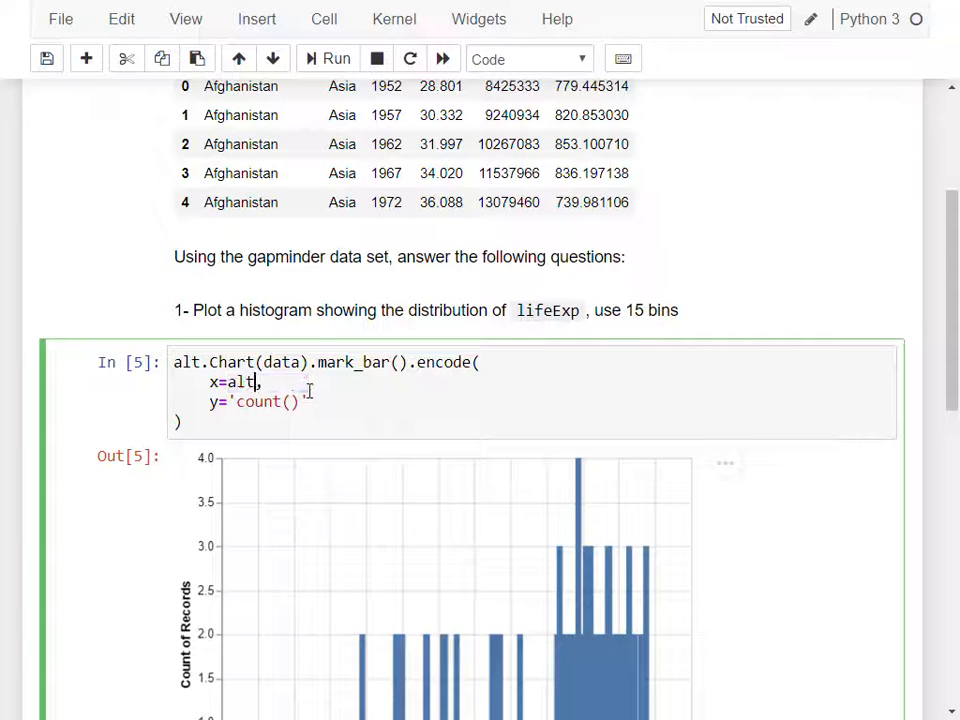
type("('")
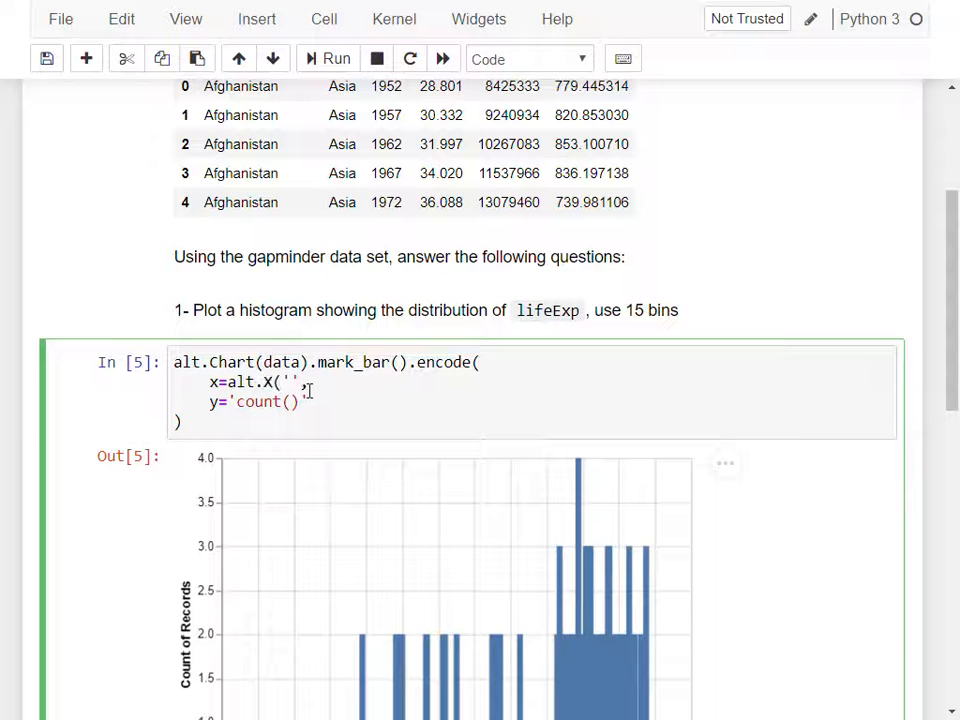
type("lifeExp')")
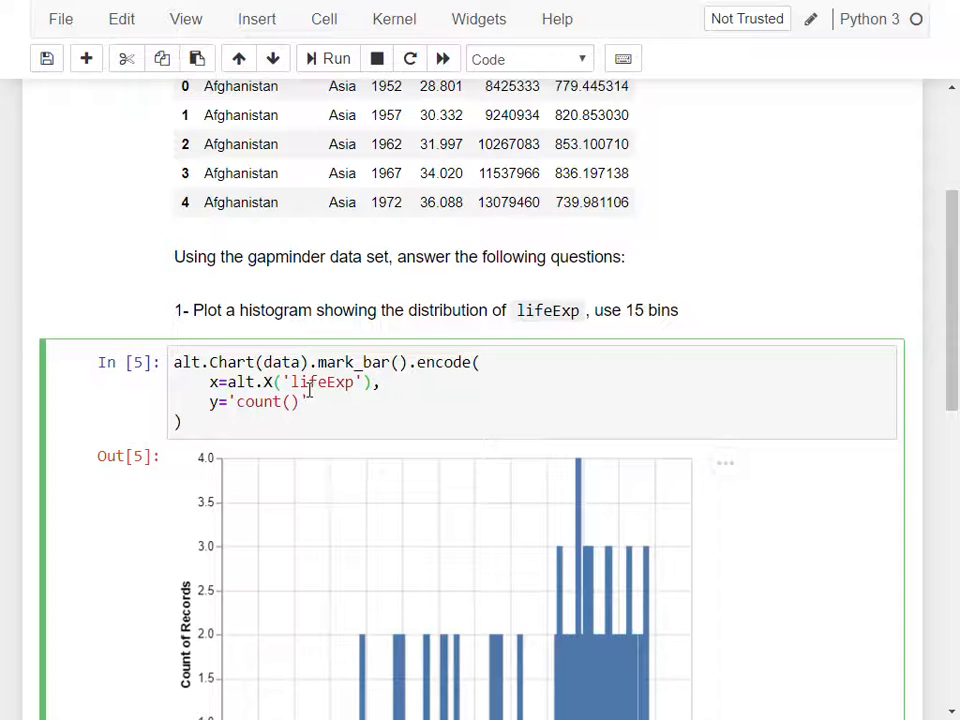
key("shift+Return")
left_click(276, 299)
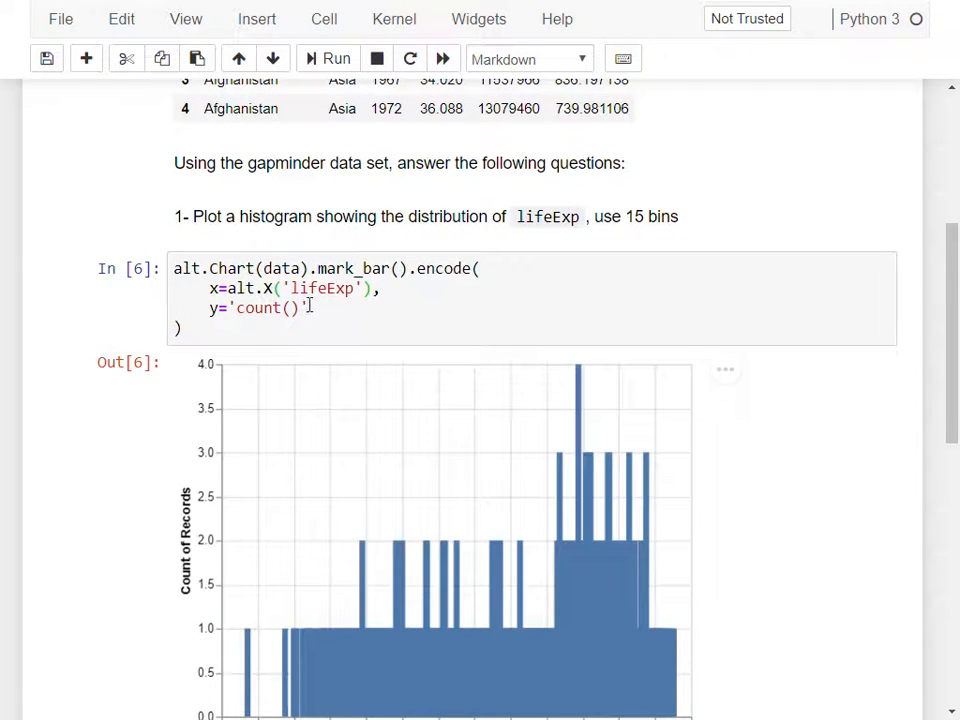
scroll(227, 317, "down", 1)
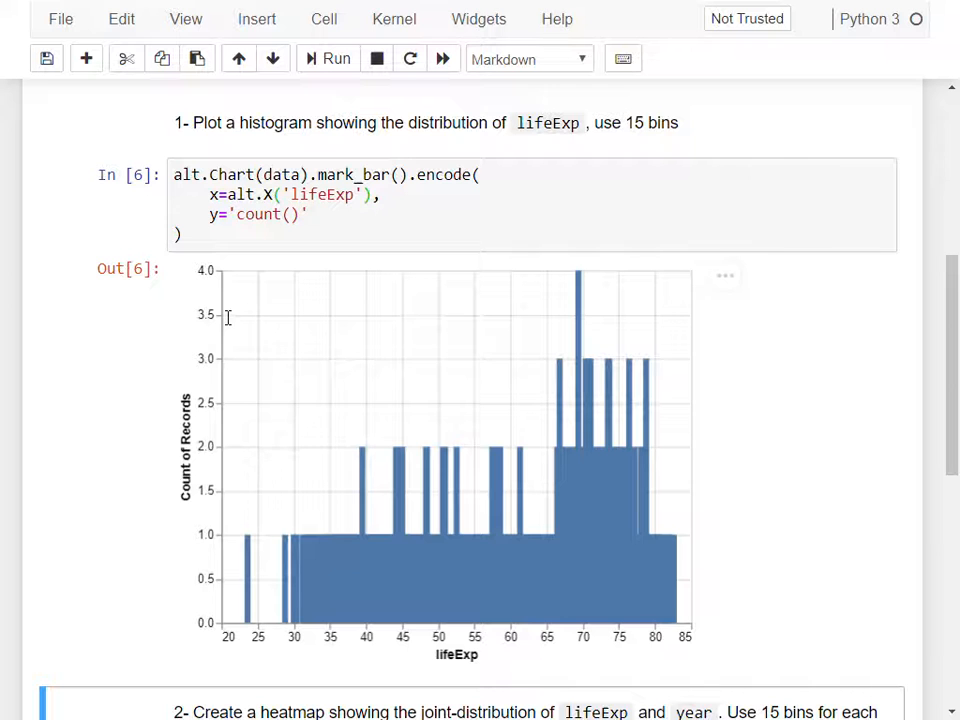
Add bin = True to the alt.X encoding of lifeExp and rerun the chart.
left_click(366, 194)
type(",")
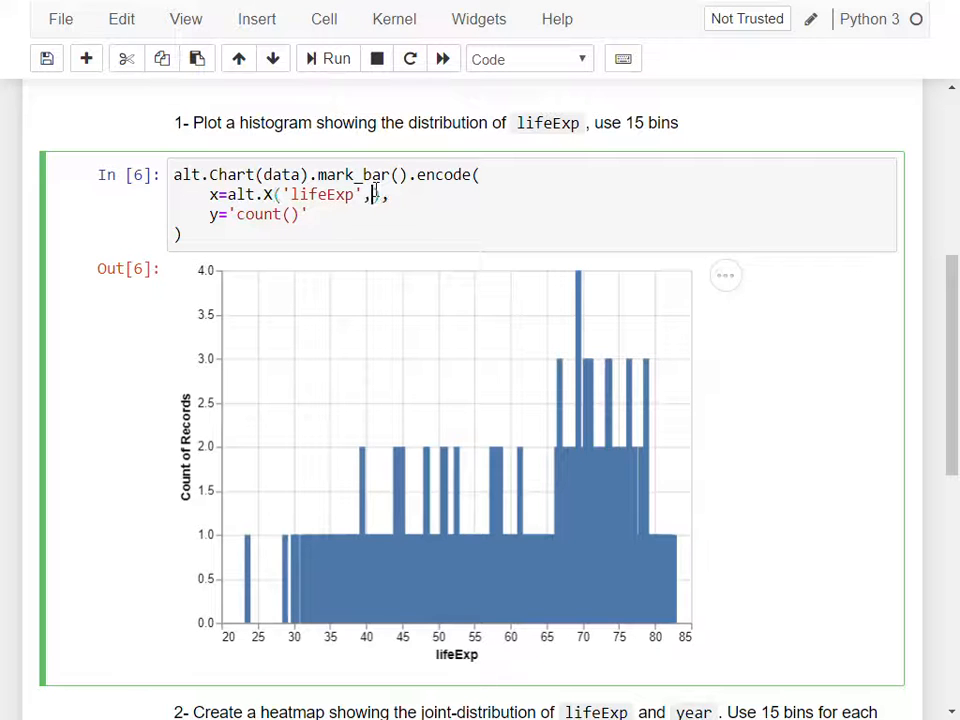
type(" bin=")
key("BackSpace")
type("= True")
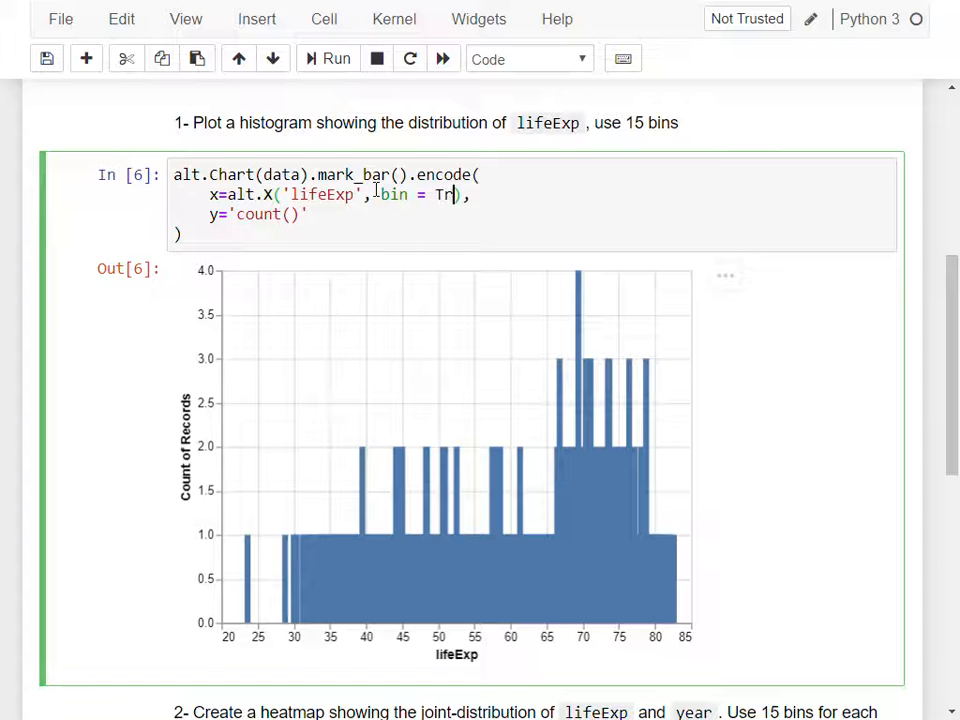
key("shift+Return")
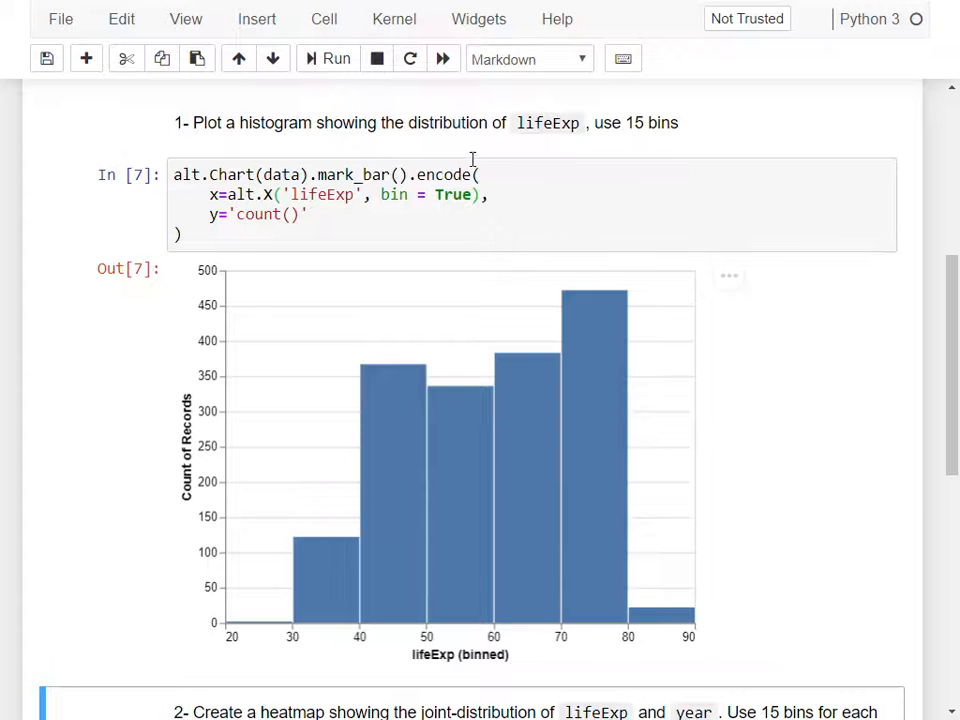
Set the lifeExp bin option to alt.BinParams(maxbins=15) and rerun the histogram.
double_click(450, 195)
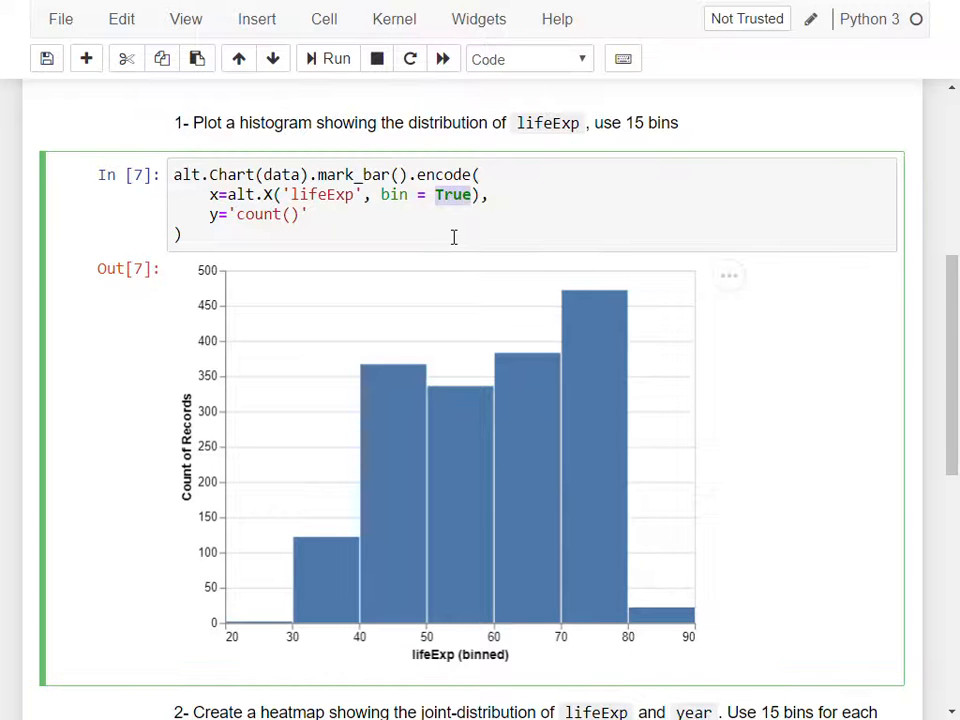
type("alt.BinP")
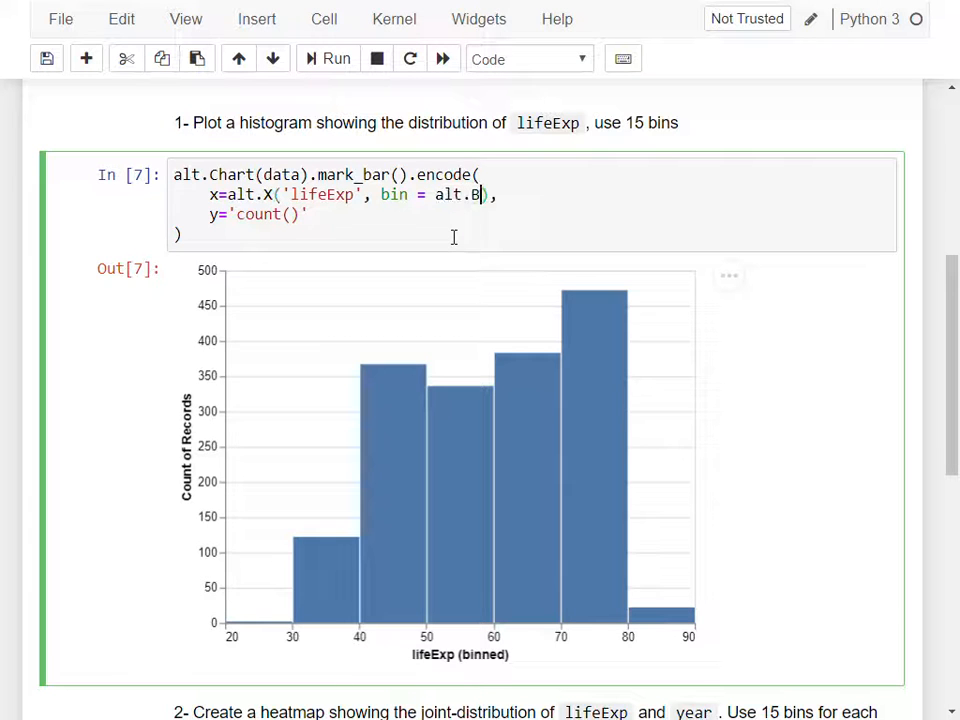
type("arams(")
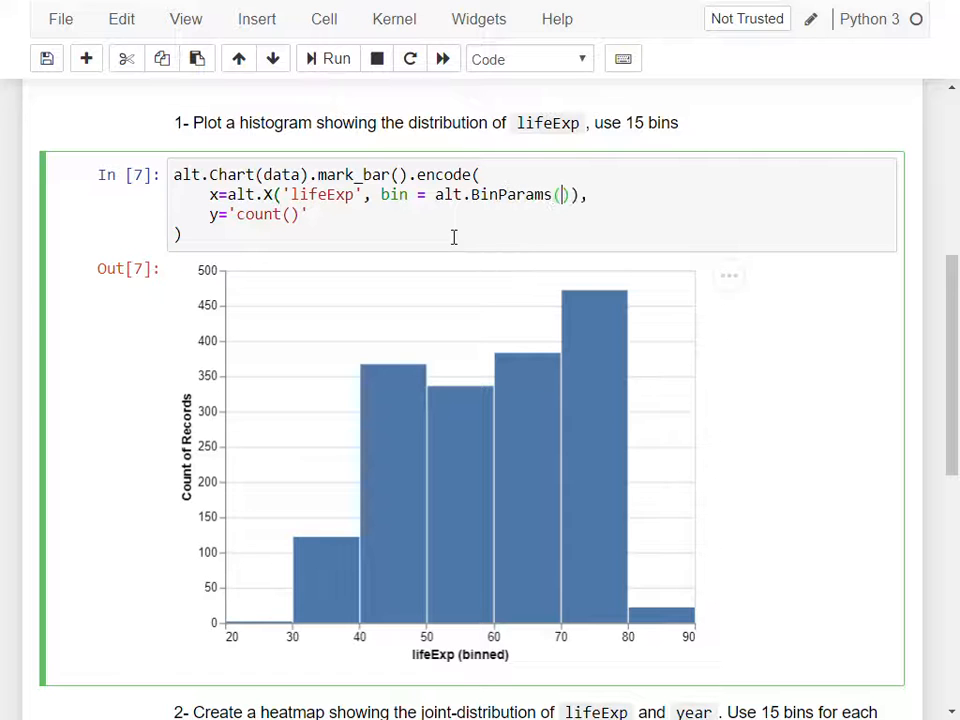
type("maxbins")
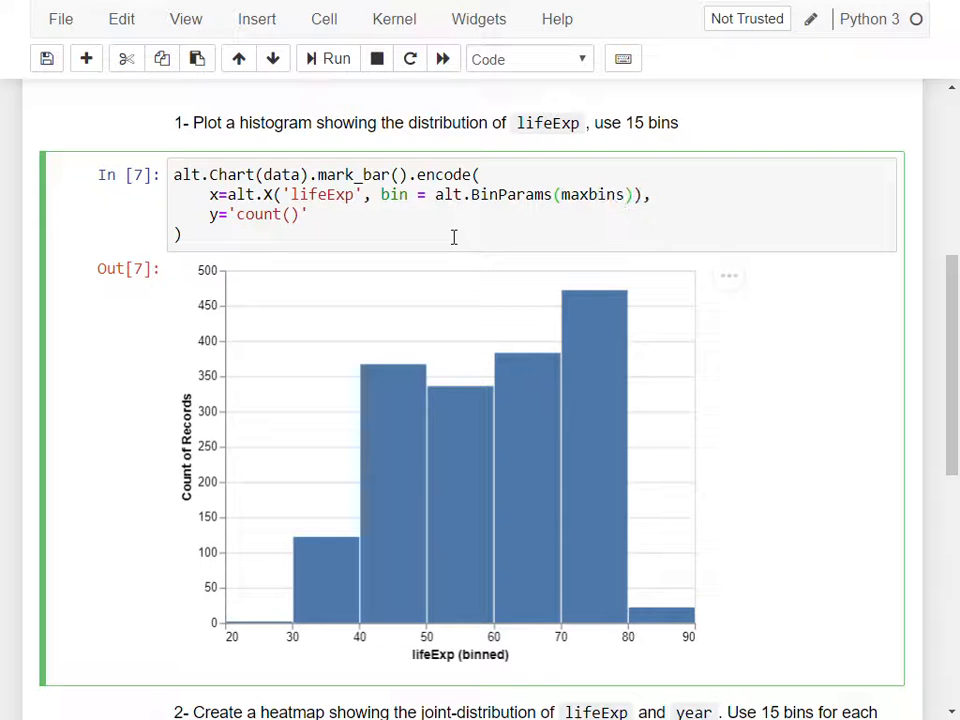
type("=15")
key("shift+Return")
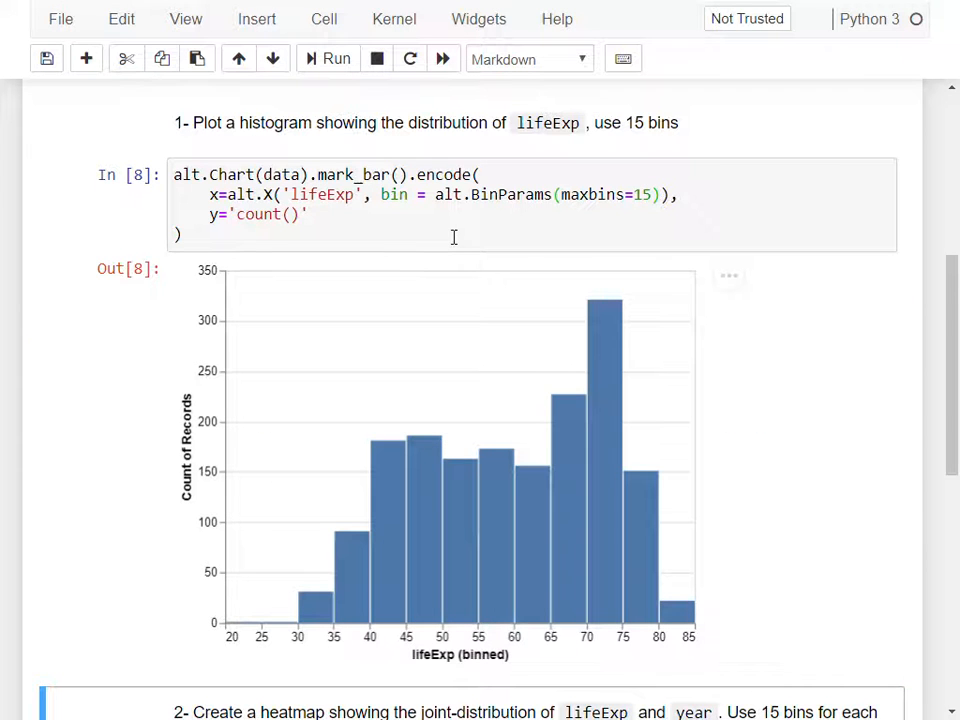
Review the finished histogram and the question 2 prompt about a heatmap of lifeExp and year.
scroll(441, 238, "down", 1)
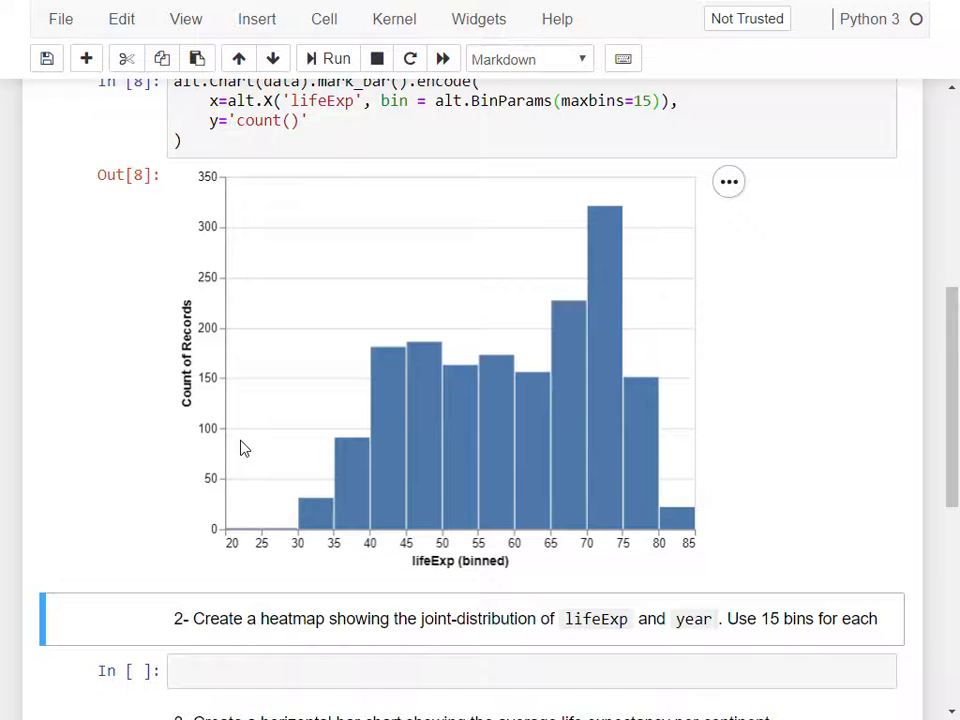
scroll(242, 446, "down", 5)
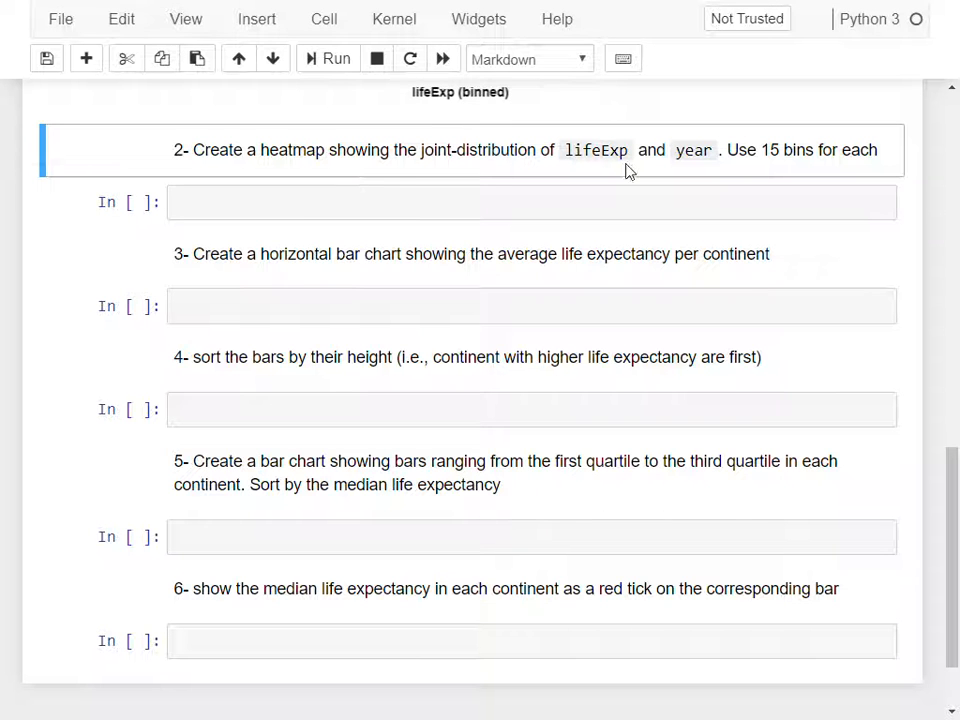
scroll(482, 263, "up", 3)
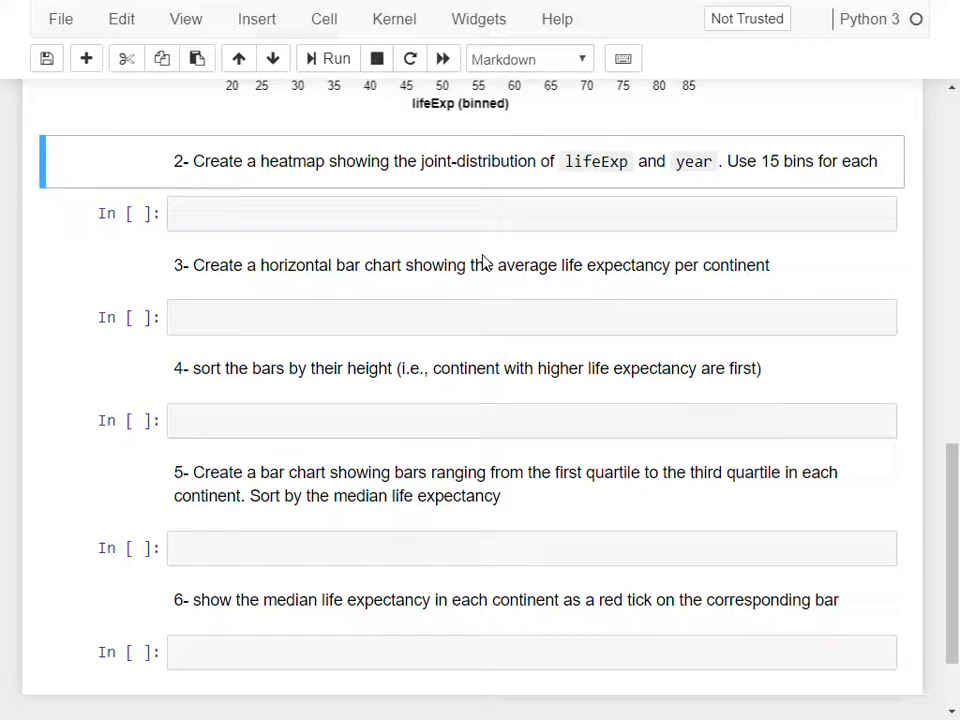
Copy the complete lifeExp histogram code into the empty code cell under question 2.
scroll(482, 263, "up", 2)
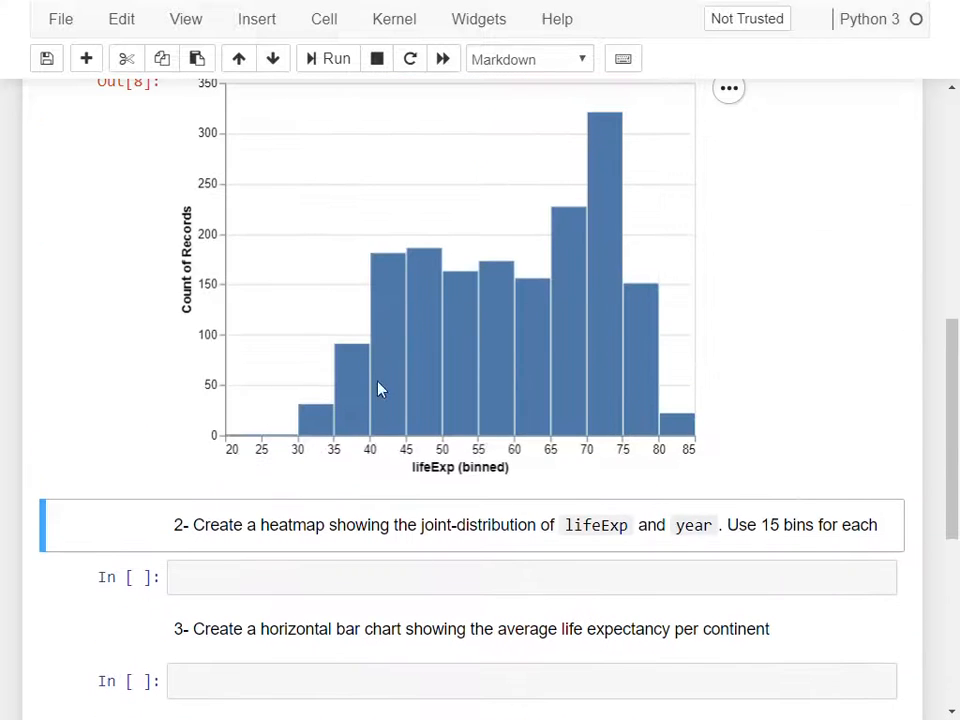
scroll(360, 390, "up", 1)
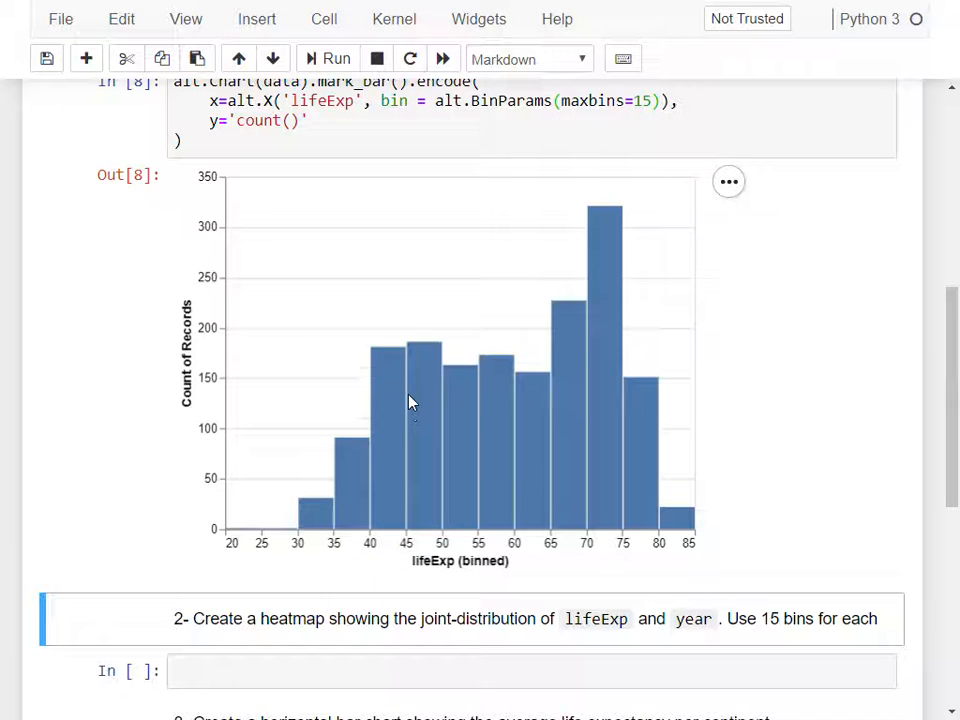
left_click(228, 146)
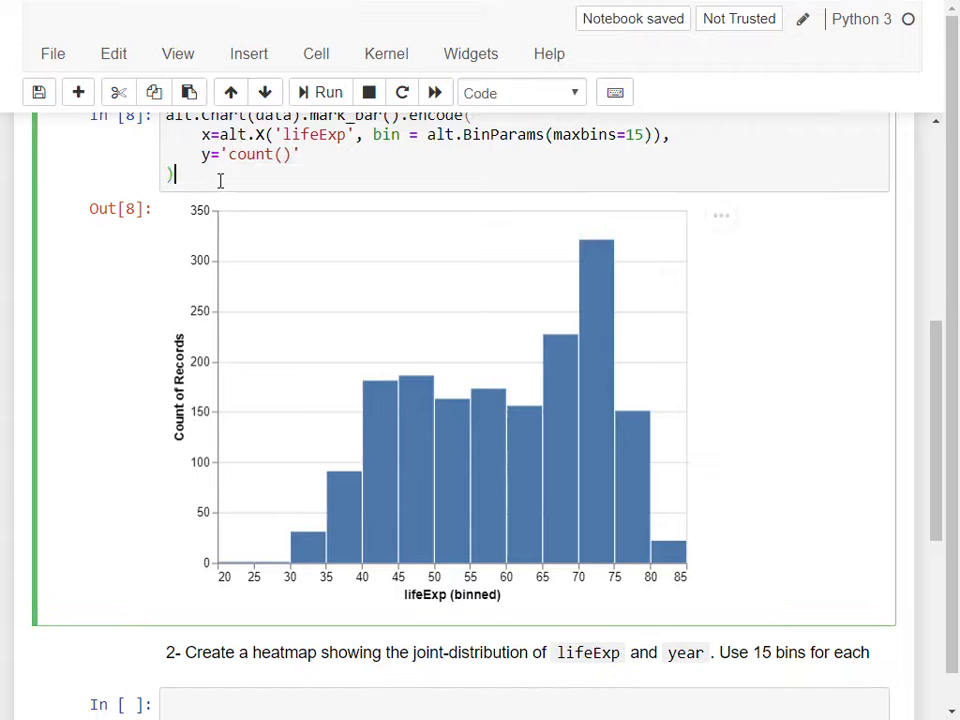
key("ctrl+a")
key("ctrl+c")
scroll(255, 339, "down", 3)
left_click(251, 388)
key("ctrl+v")
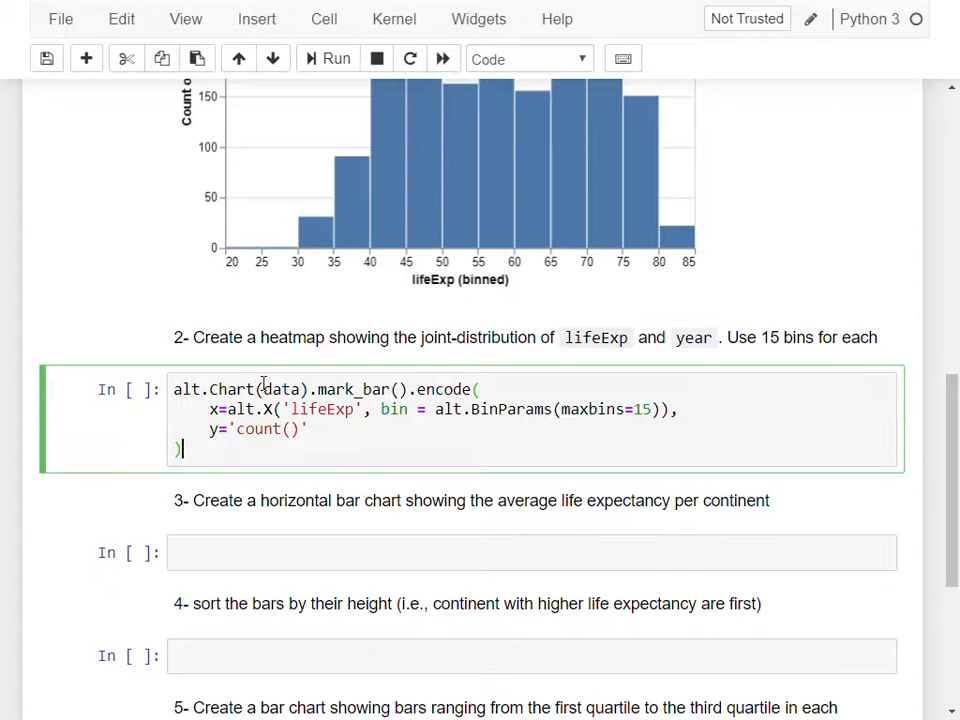
Duplicate the binned lifeExp encoding line below itself and assign the copy to y.
left_click_drag(208, 409, 686, 409)
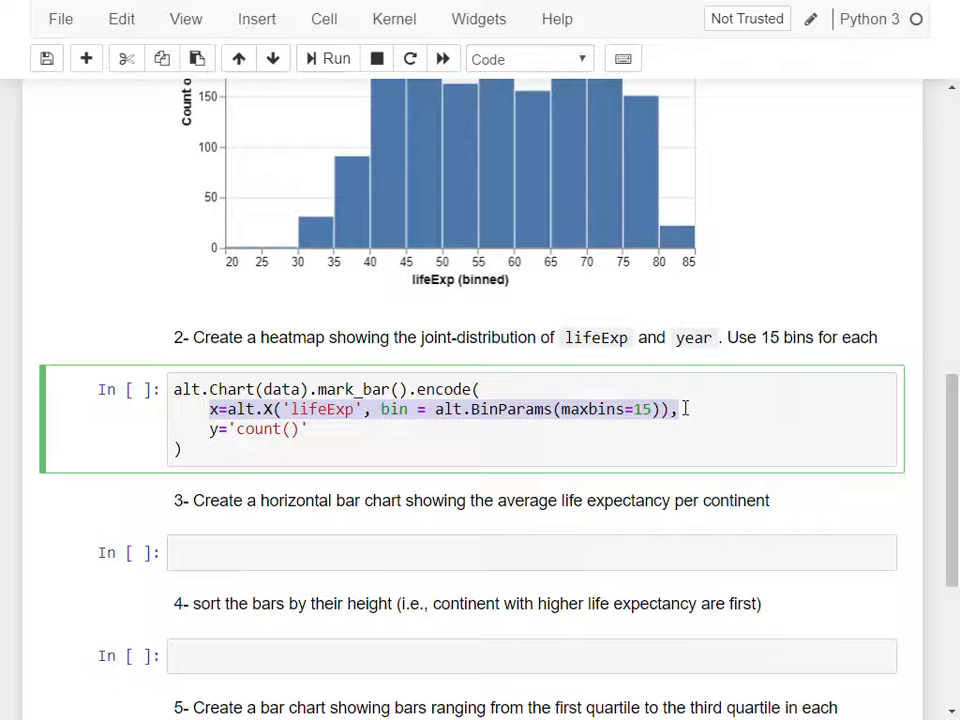
key("ctrl+c")
left_click(686, 409)
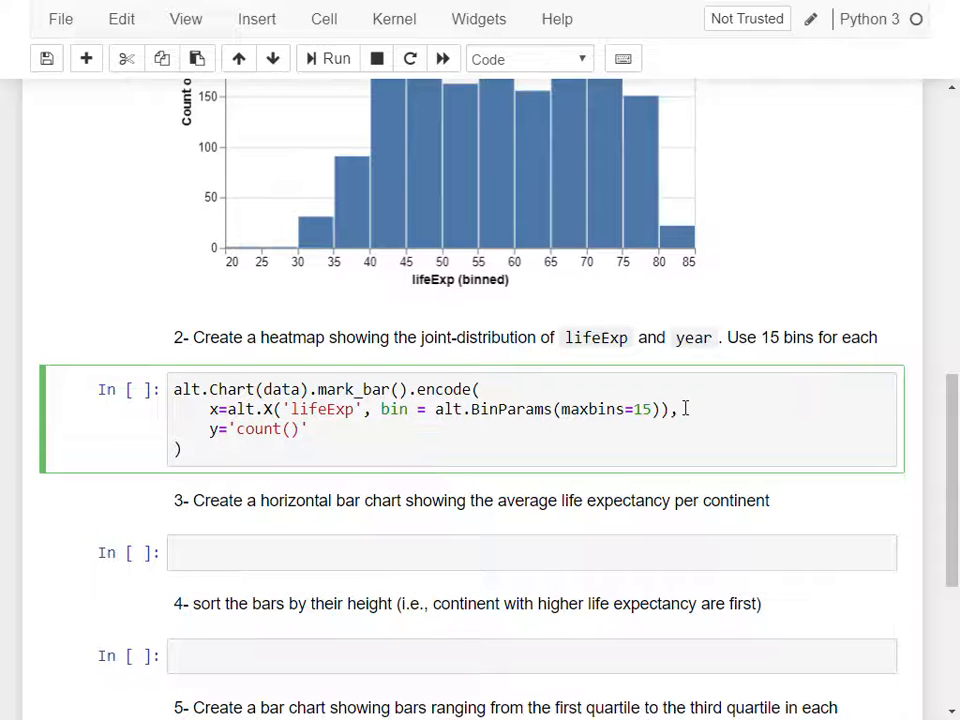
key("Return")
key("ctrl+v")
key("Delete")
key("Delete")
type("y=")
Change the duplicated encoding to alt.Y('year'), keeping its maxbins=15 binning.
key("Right")
key("Right")
key("Right")
key("Right")
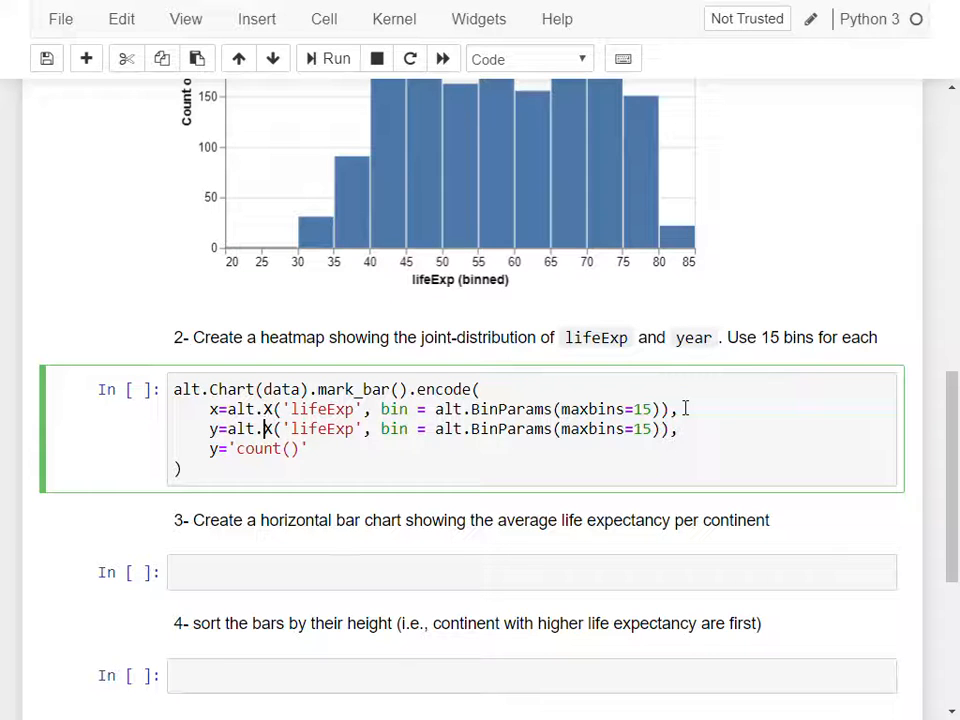
key("Delete")
type("Y")
key("Right")
key("Right")
key("shift+Right")
key("shift+Right")
key("shift+Right")
key("shift+Right")
key("shift+Right")
key("shift+Right")
key("shift+Right")
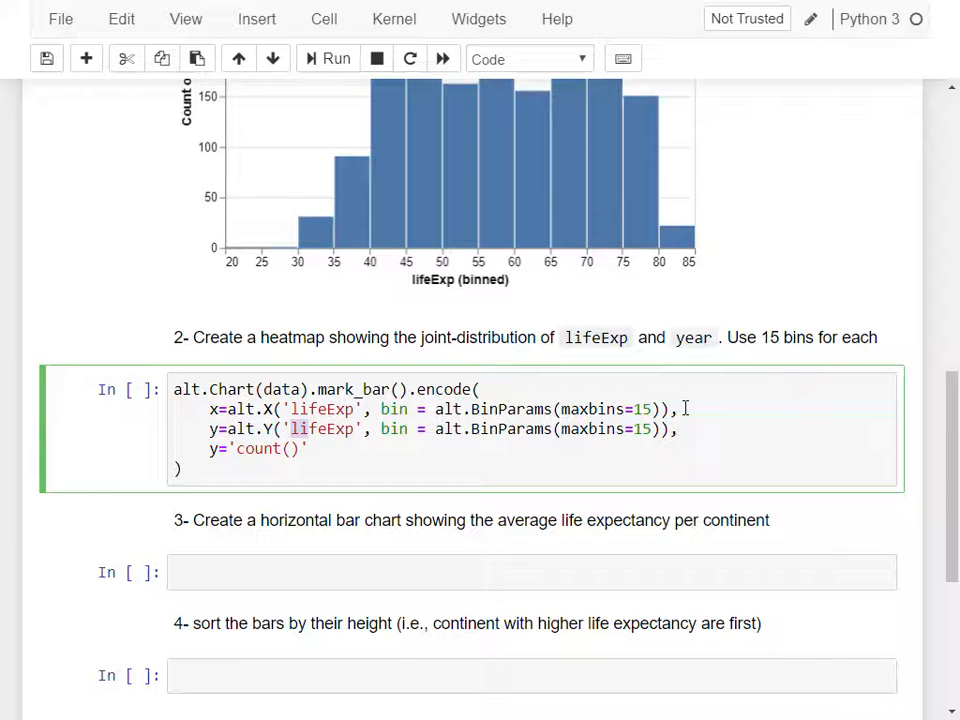
type("year")
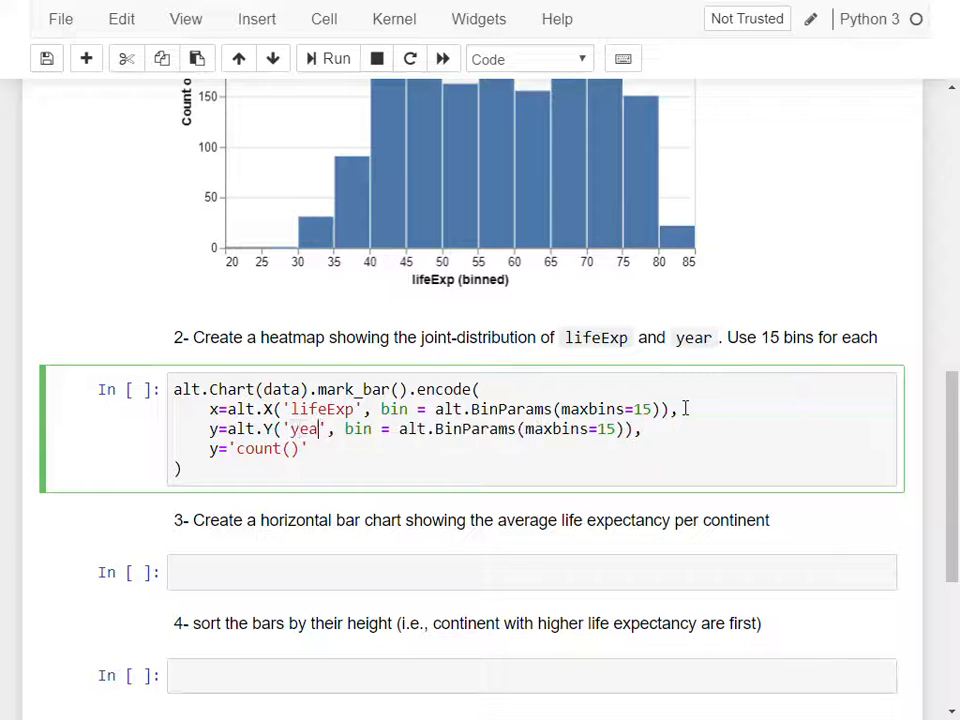
Comment out the y='count()' line and run the question 2 cell.
key("Down")
key("Left")
key("Left")
key("Left")
key("Left")
key("Left")
key("Left")
key("Home")
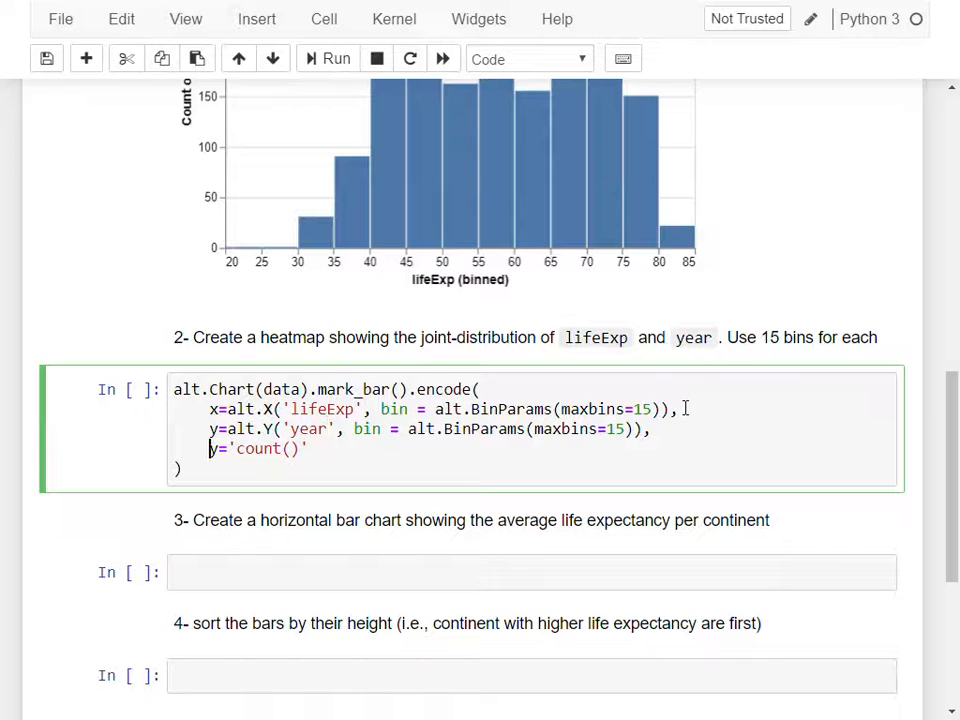
type("#")
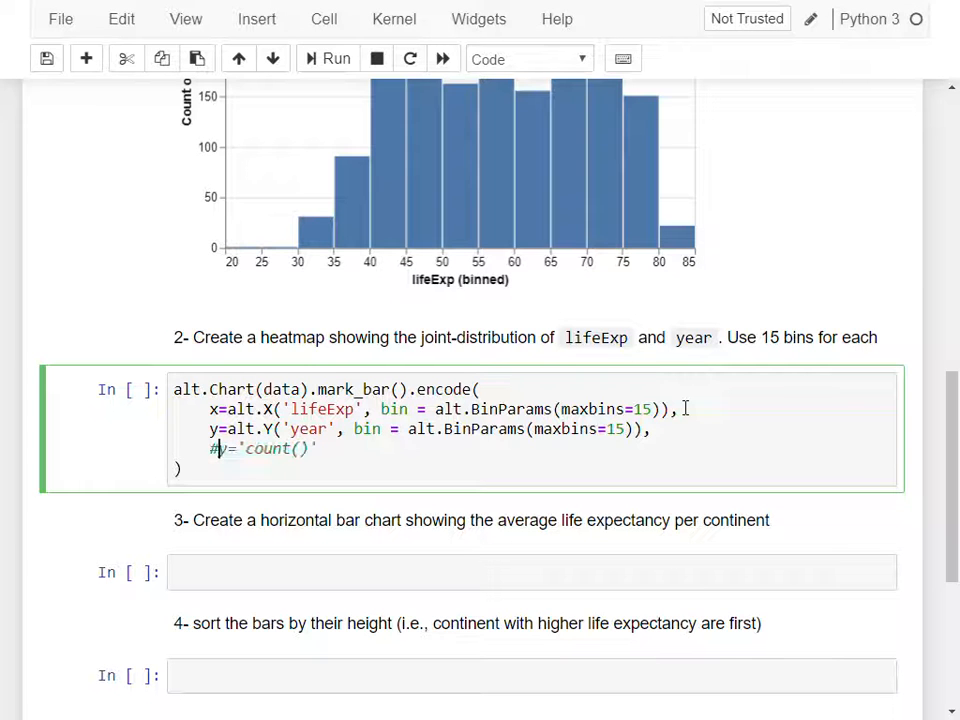
key("shift+Return")
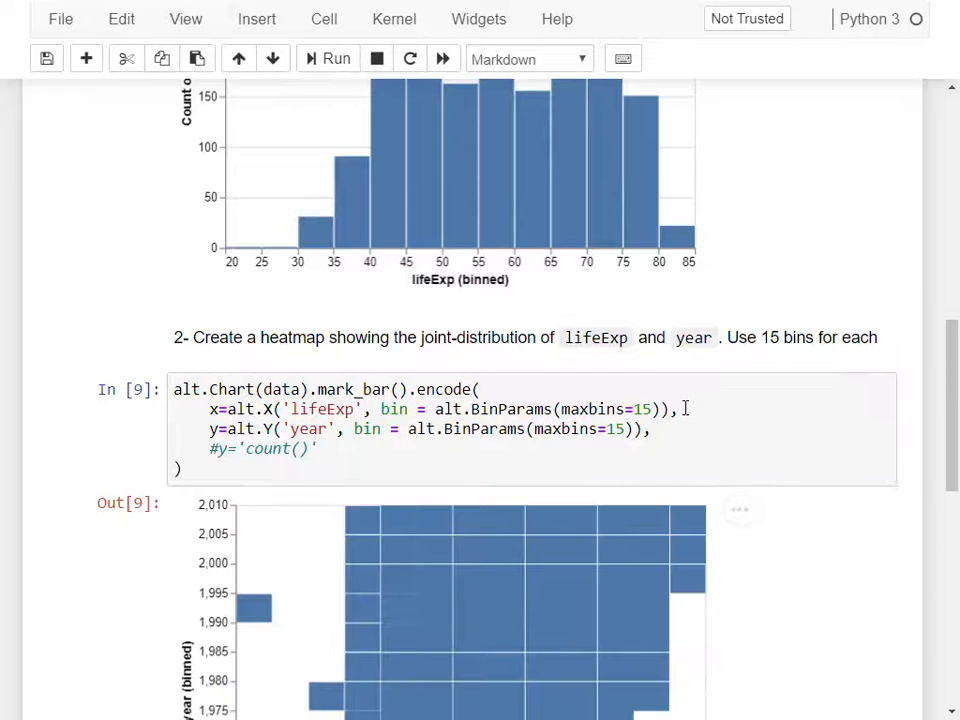
Add a color = 'count()' encoding below the year encoding and rerun the heatmap cell.
scroll(679, 381, "down", 5)
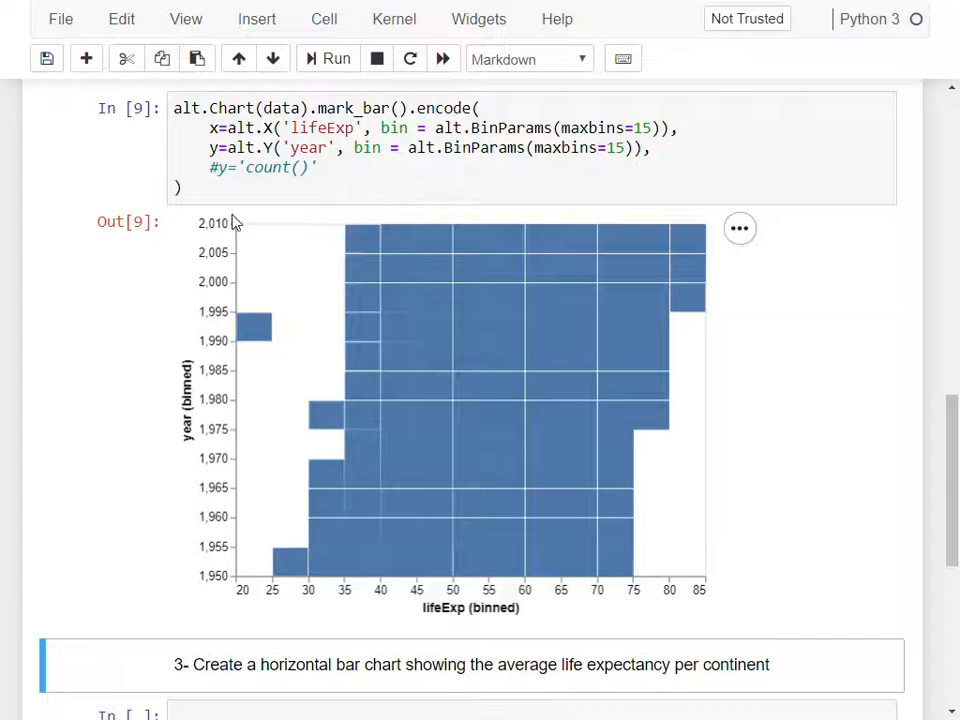
left_click(657, 150)
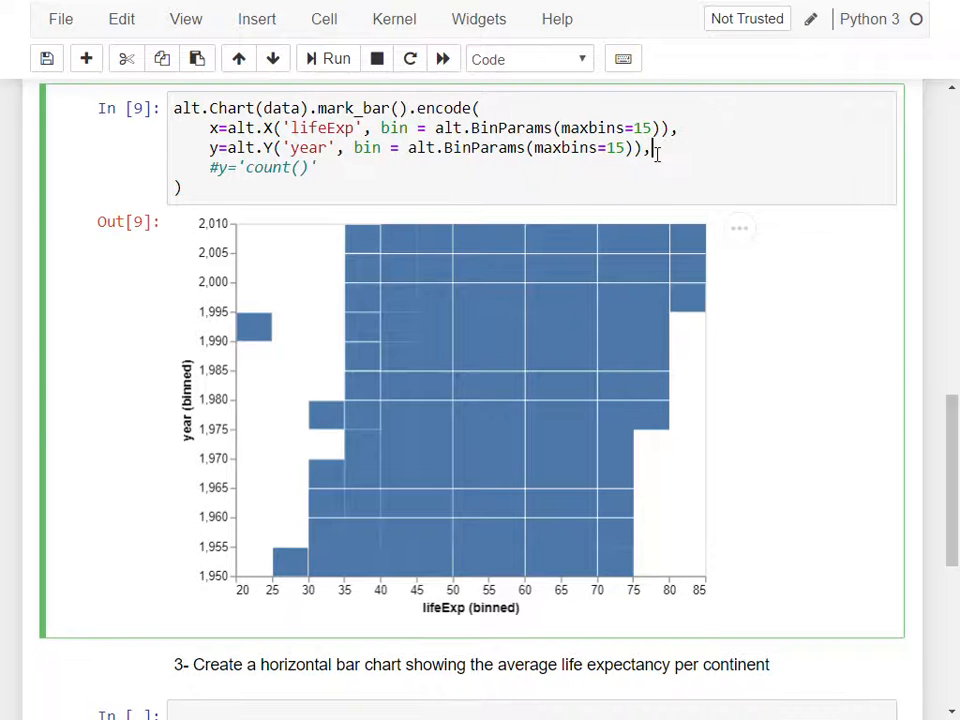
key("Return")
type("co")
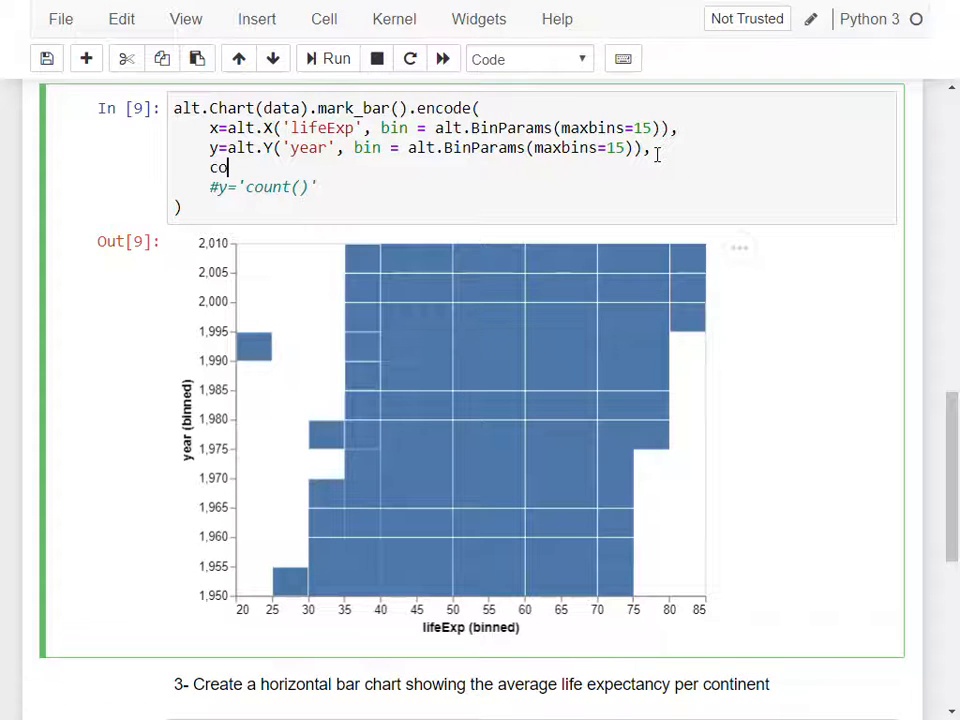
type("lor = 'co")
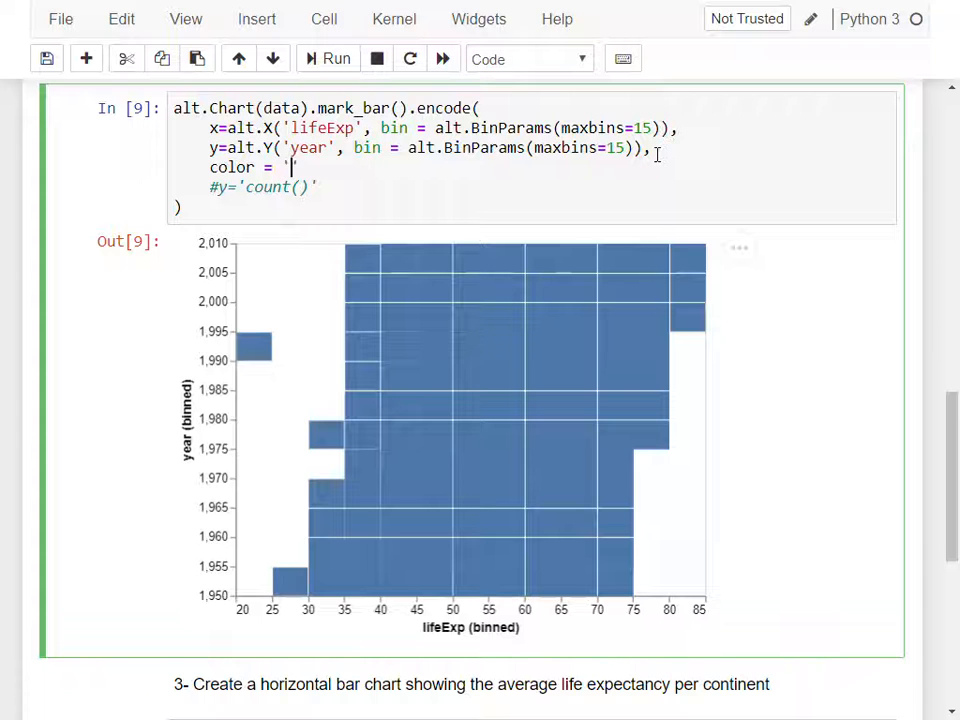
type("unt(")
key("shift+Return")
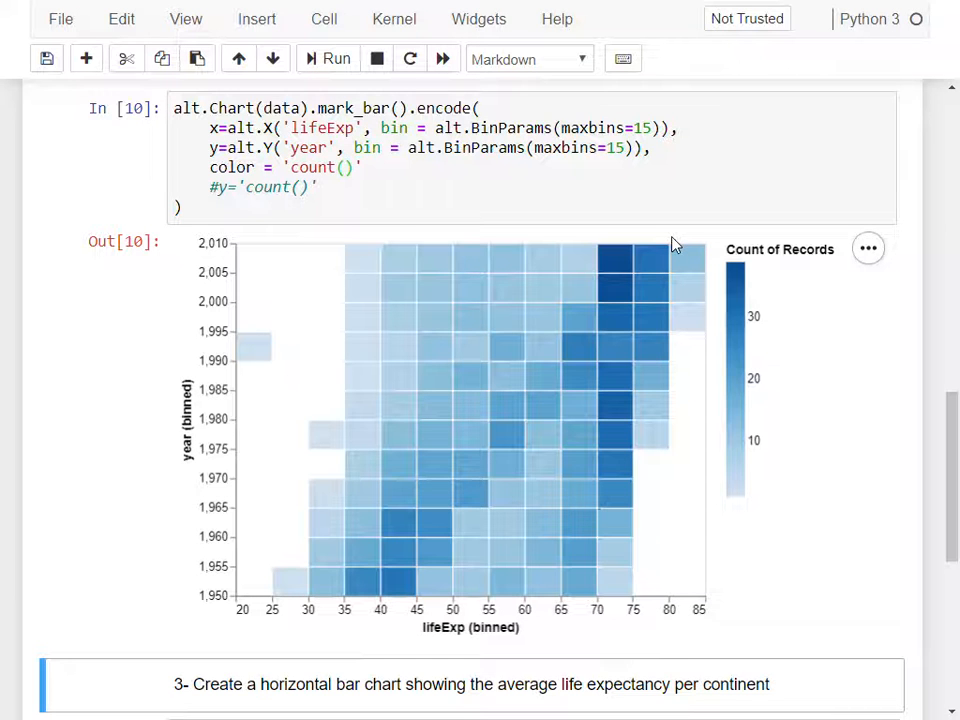
key("ctrl+Return")
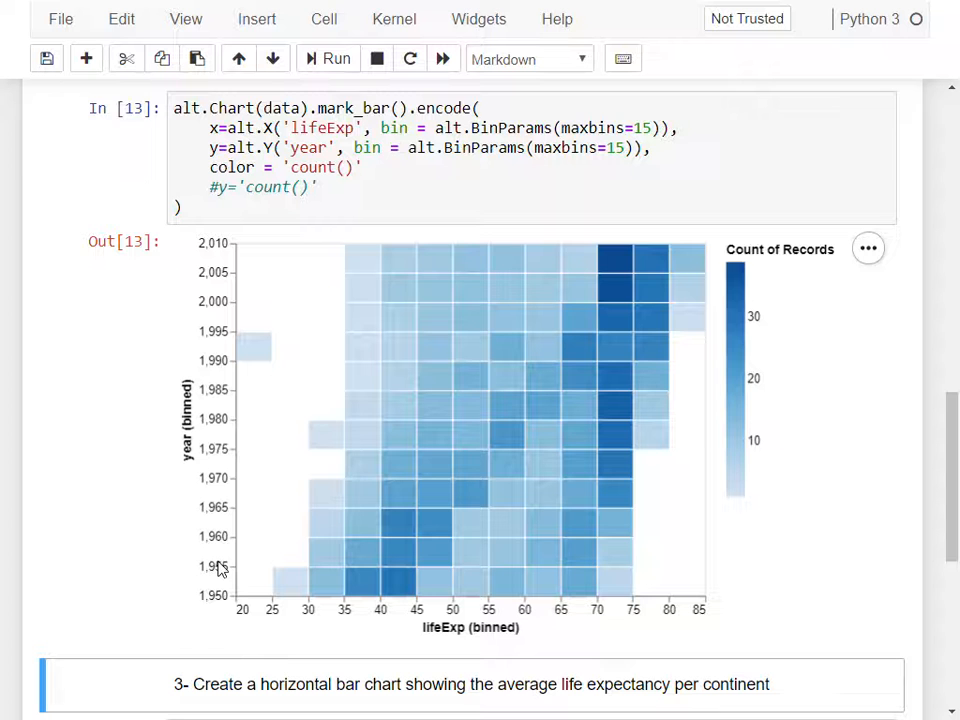
Mark the year field as nominal with 'year:N' in the y encoding and rerun the heatmap.
left_click(334, 147)
type(":N")
key("shift+Return")
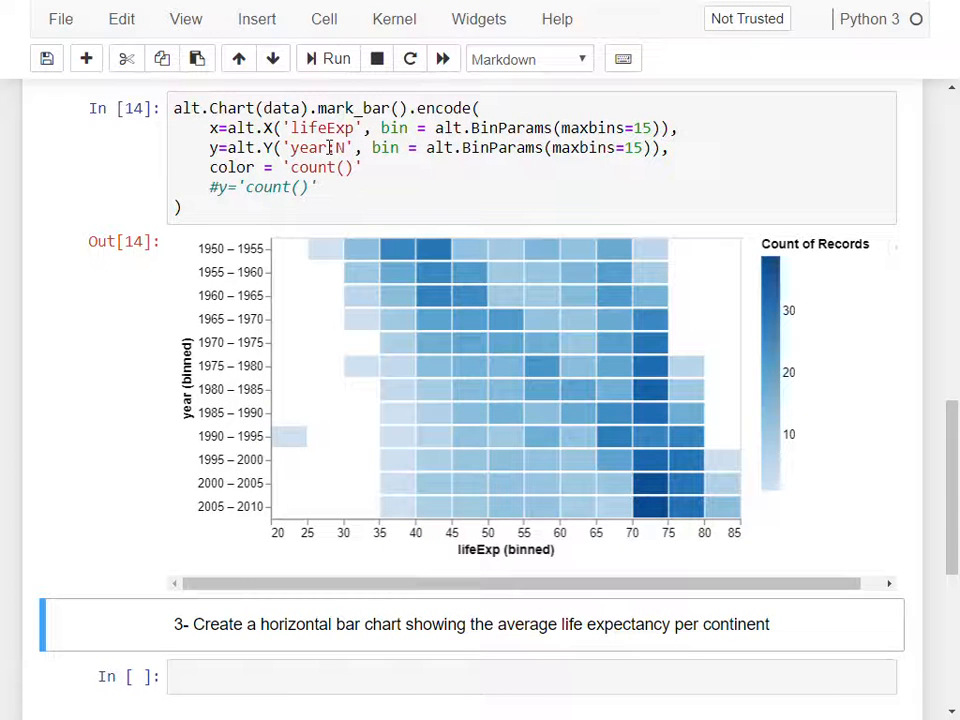
left_click(322, 181)
left_click_drag(329, 147, 348, 147)
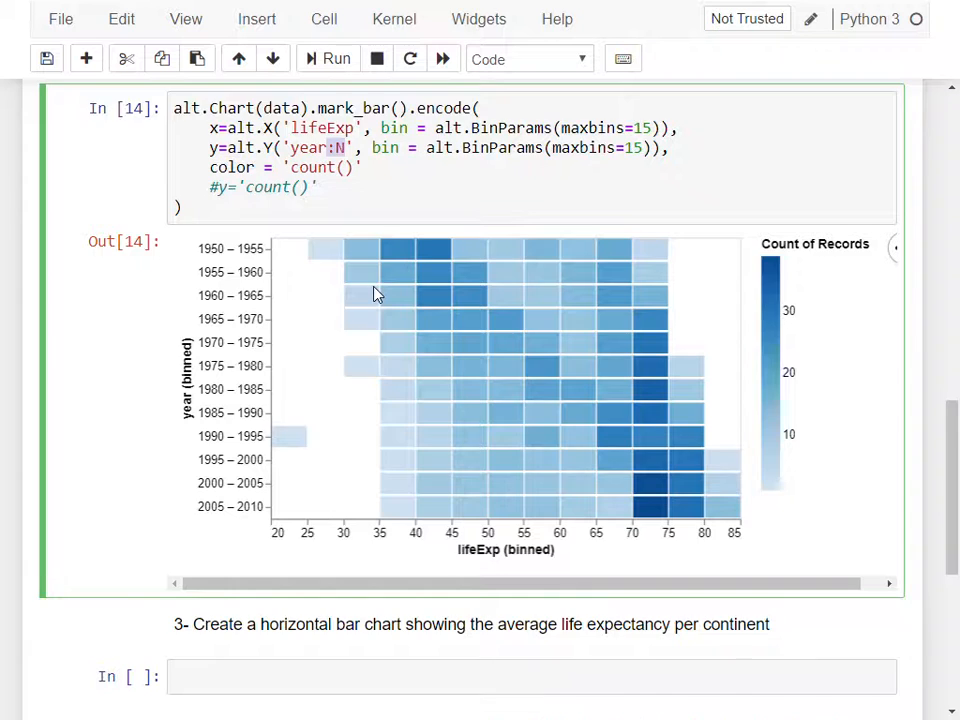
Start the question 3 chart in its empty cell with alt.Chart(data).mark_bar().encode(.
scroll(364, 294, "down", 3)
scroll(364, 294, "down", 5)
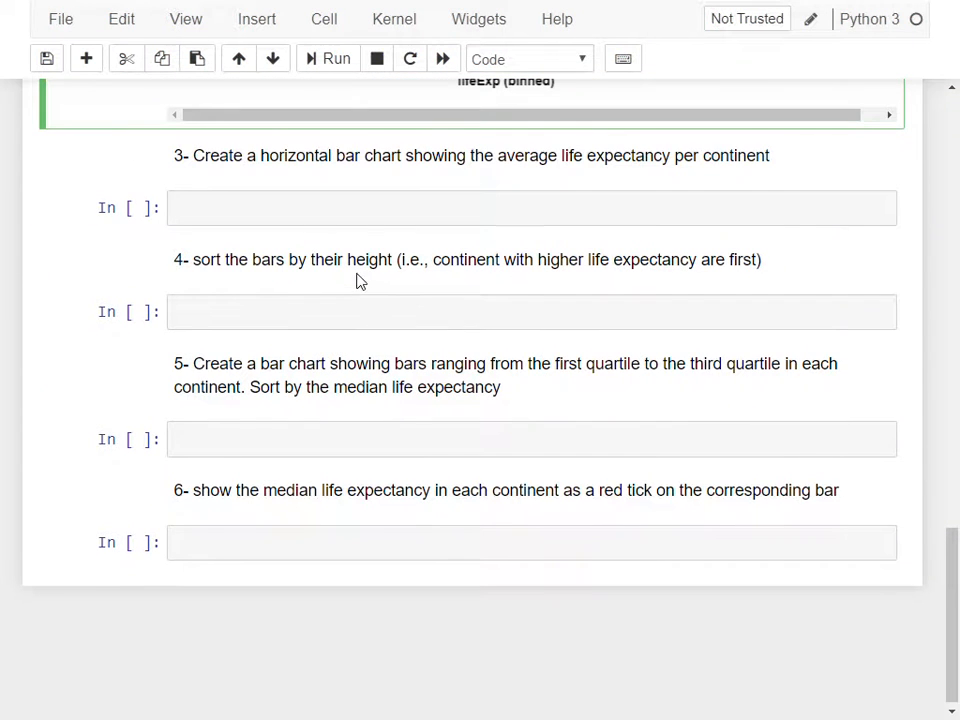
left_click(352, 213)
type("alt")
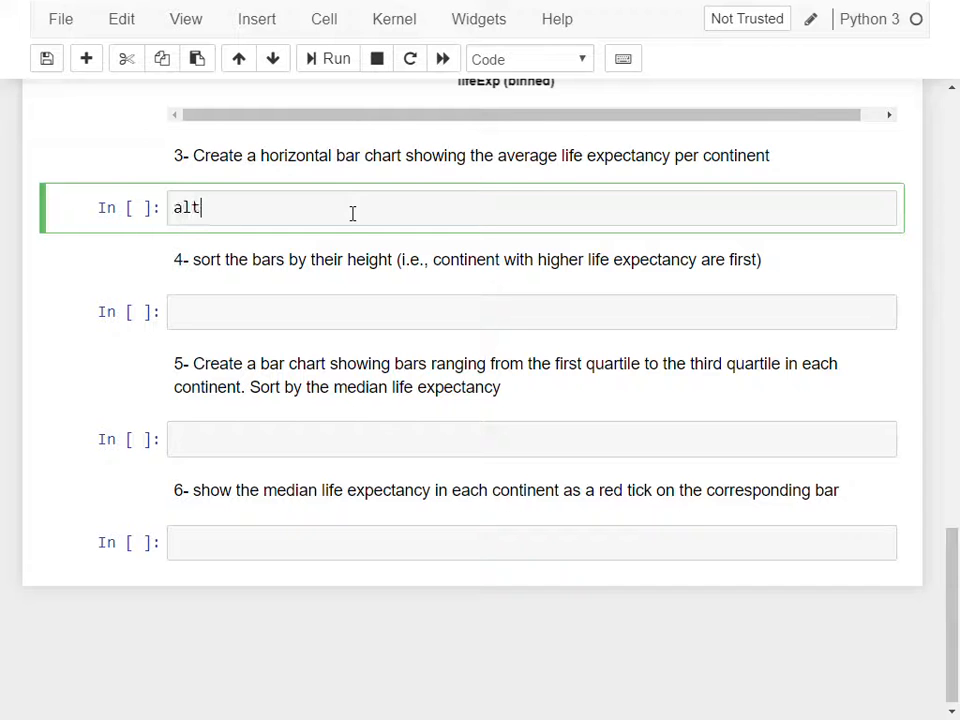
type(".Chart(dat")
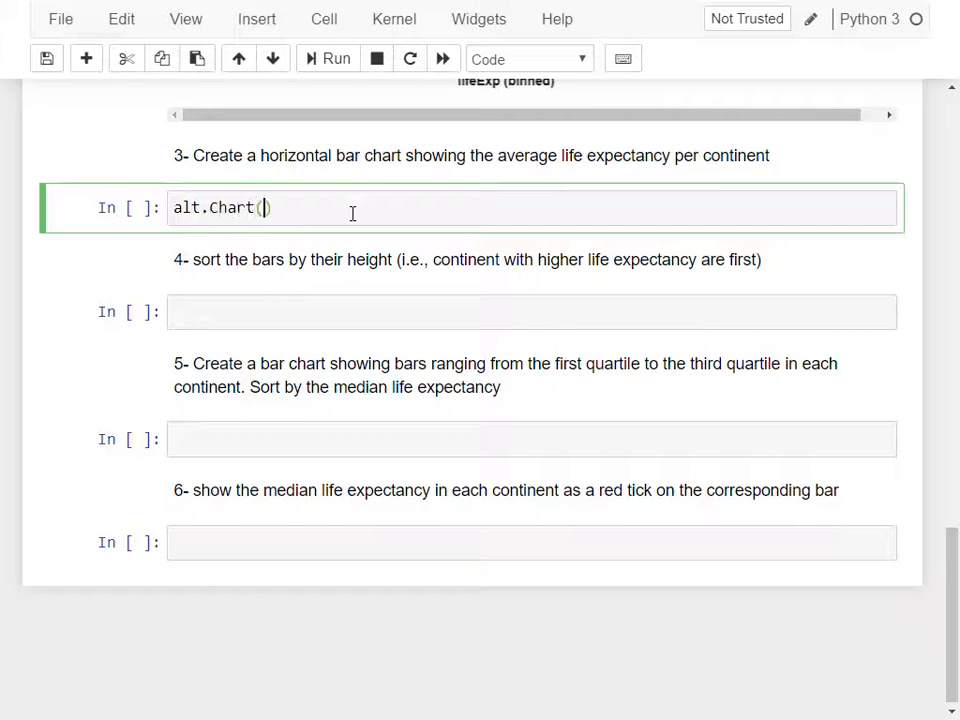
type("a).ma")
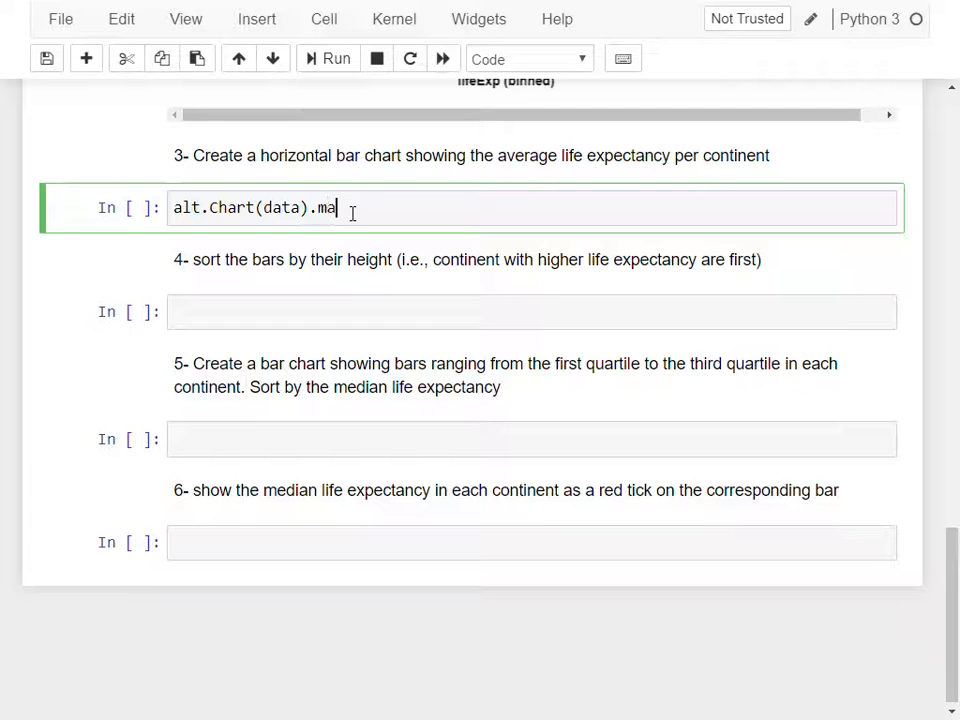
type("rkk")
type("_bar()")
type(".enc")
type("doe(")
key("BackSpace")
key("BackSpace")
key("BackSpace")
key("BackSpace")
type("ode(")
Add x='continent' to the question 3 chart's encoding and run the cell.
key("Return")
type("y")
key("BackSpace")
type("x='")
type("continent")
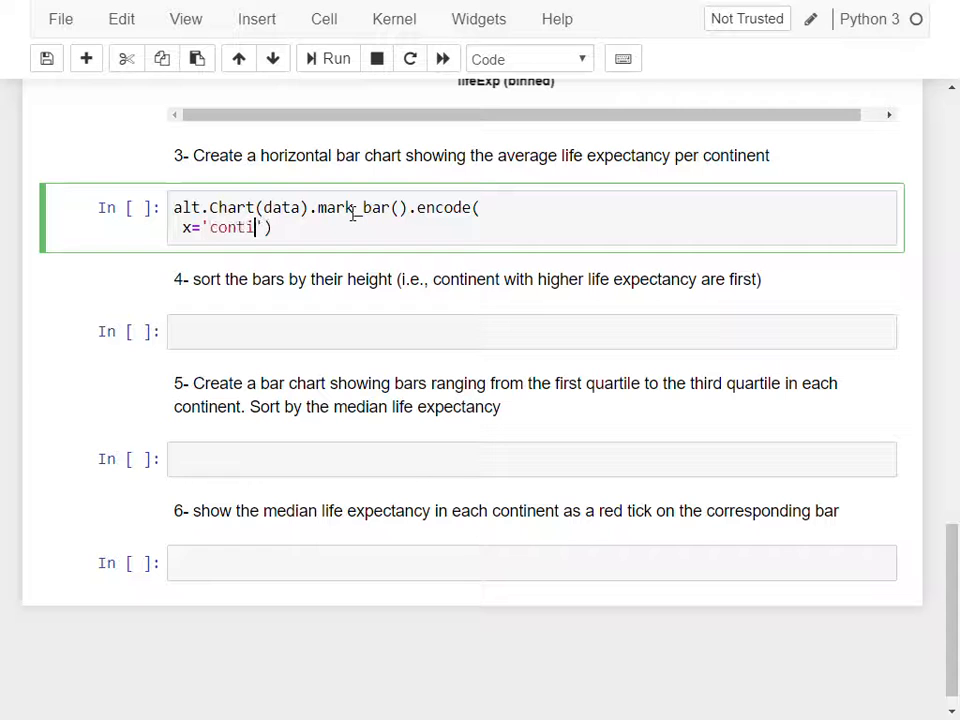
key("shift+Return")
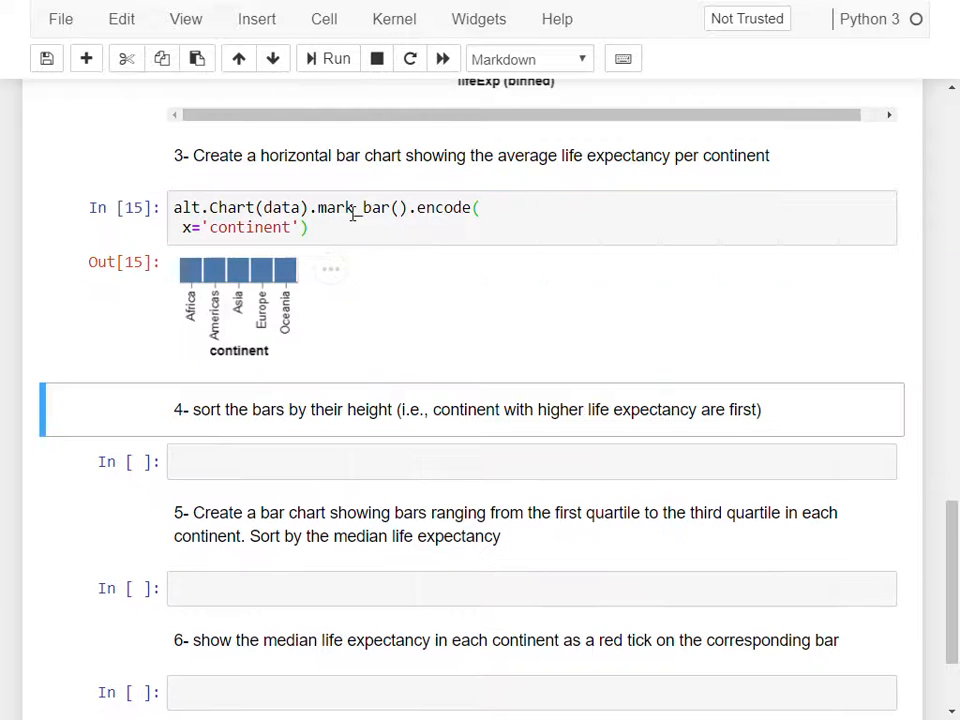
Add y = 'average(lifeExp)' to the continent bar chart's encoding and rerun the cell.
left_click(293, 228)
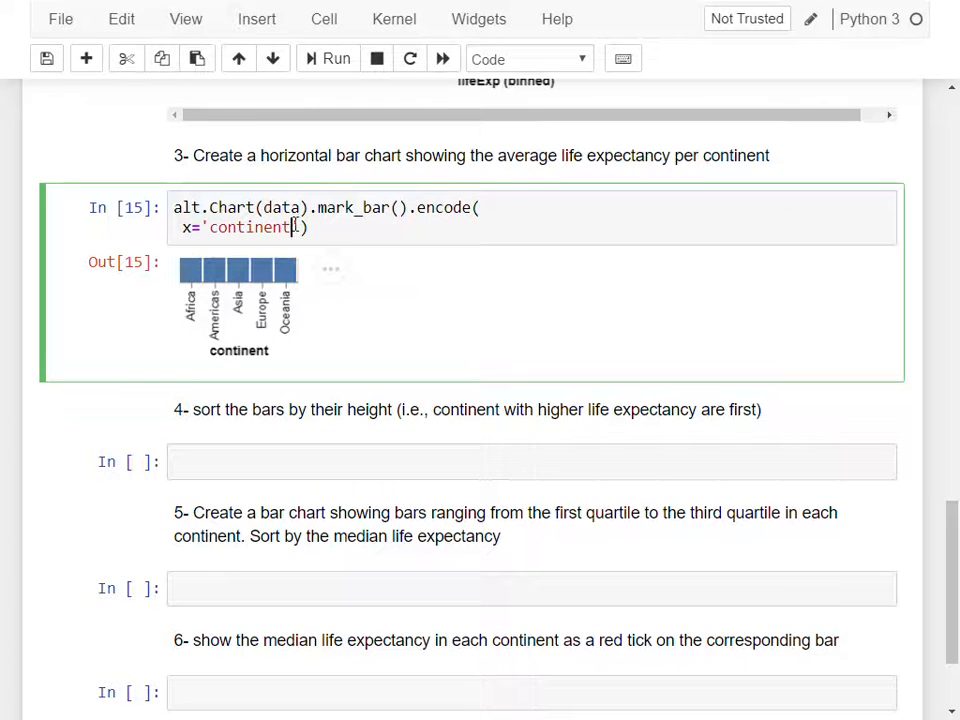
left_click(298, 228)
type(",")
key("Return")
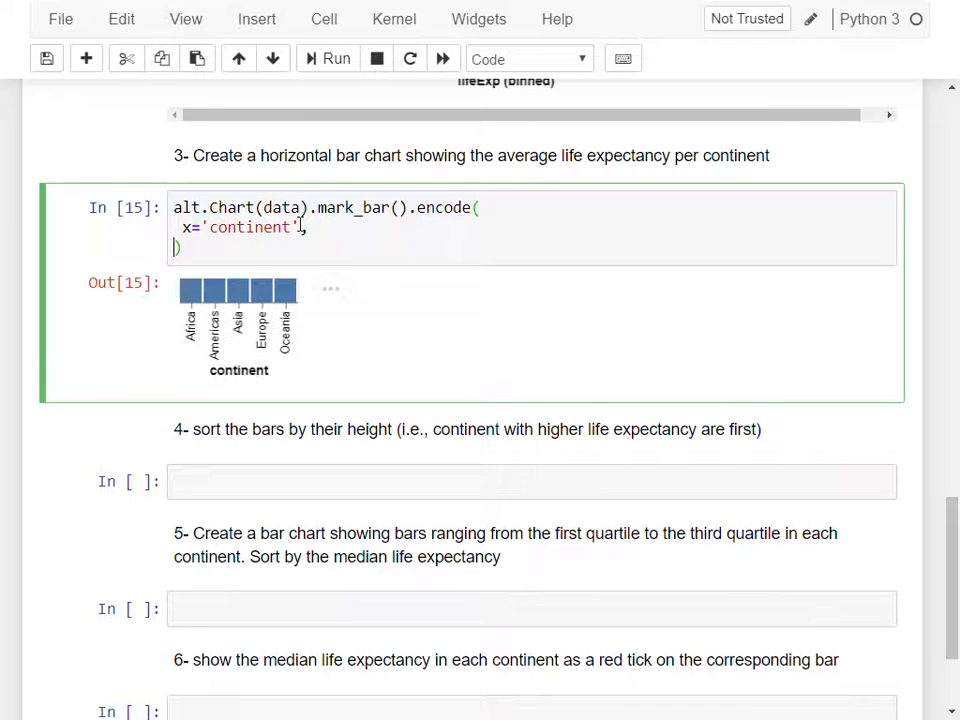
type("= ")
type("'average")
type("(lifeExp")
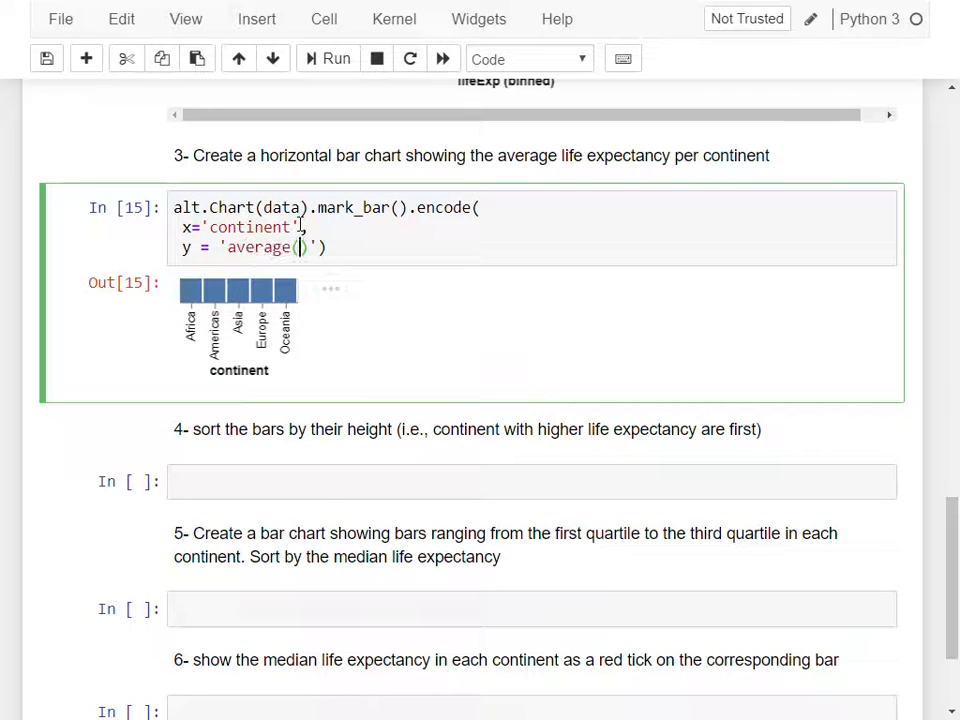
type(")")
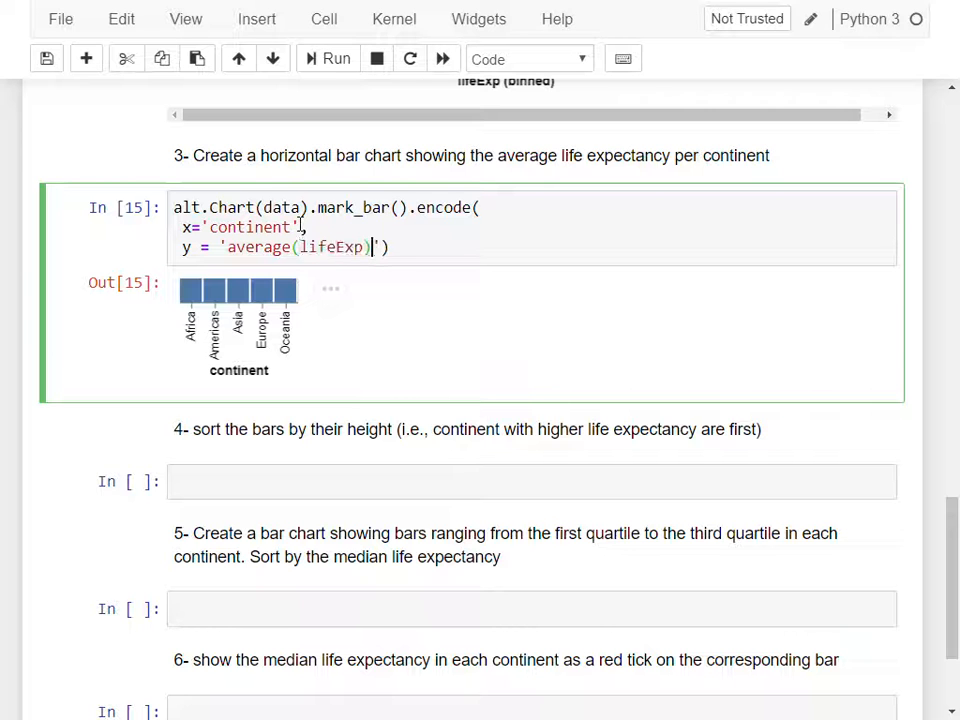
type("'")
key("Return")
key("shift+Return")
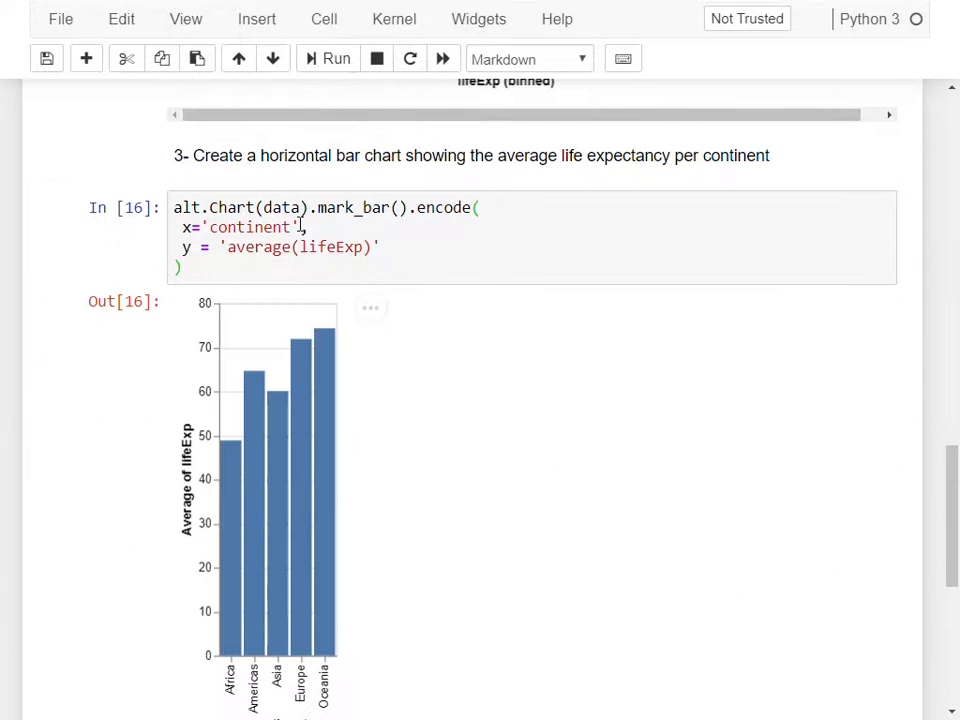
scroll(320, 330, "down", 1)
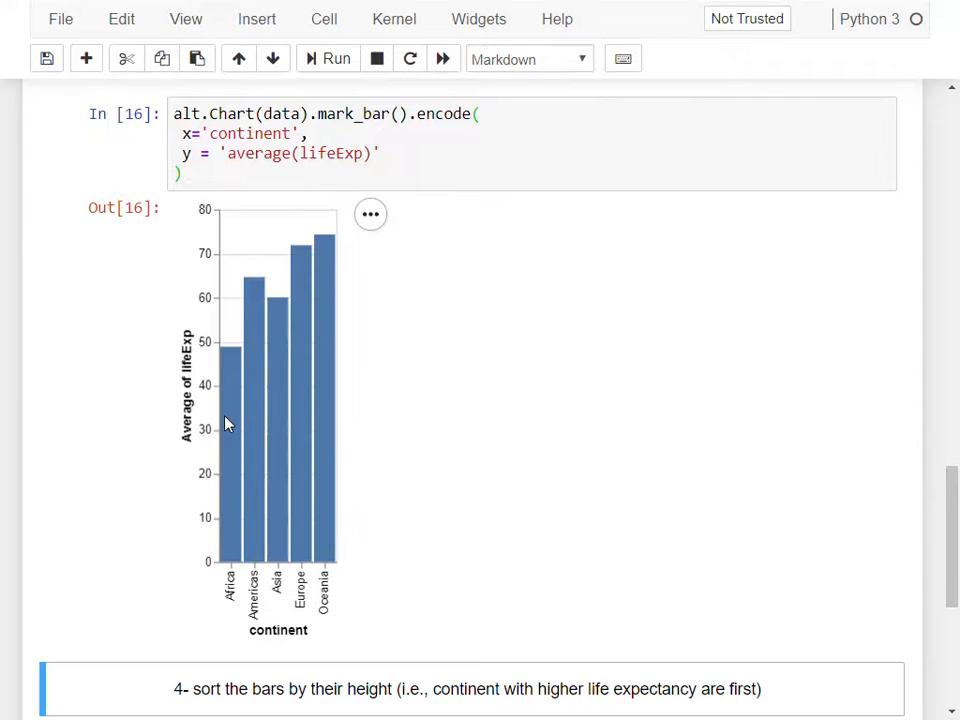
Make the bar chart horizontal by assigning 'continent' to y and 'average(lifeExp)' to x, and rerun the cell.
scroll(226, 425, "up", 1)
left_click_drag(193, 157, 365, 165)
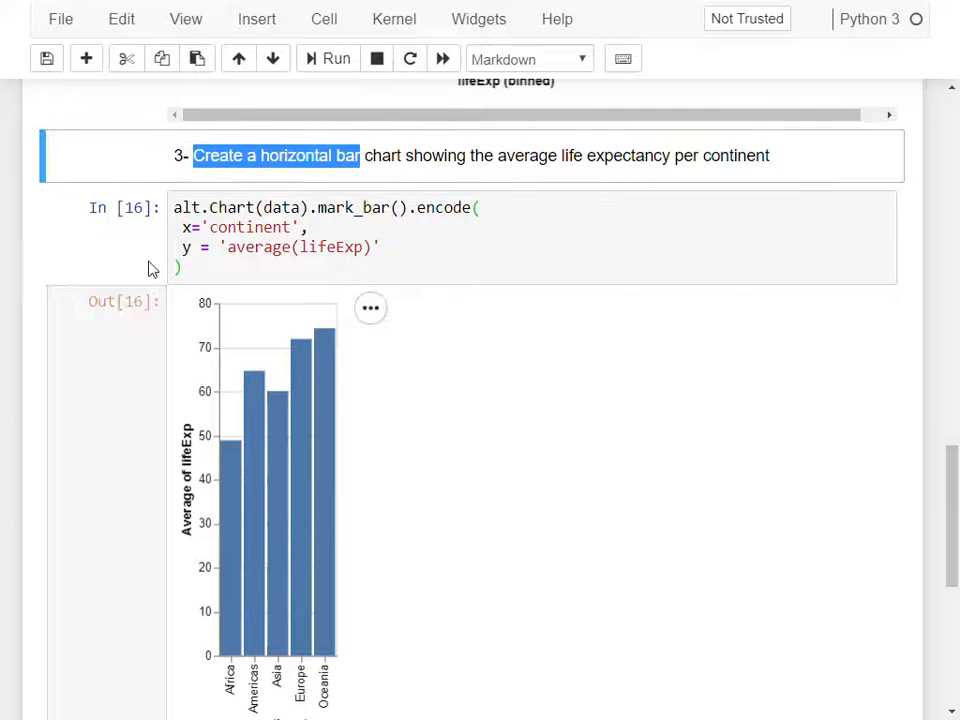
left_click(183, 227)
key("BackSpace")
type("y")
left_click(190, 247)
key("BackSpace")
type("x")
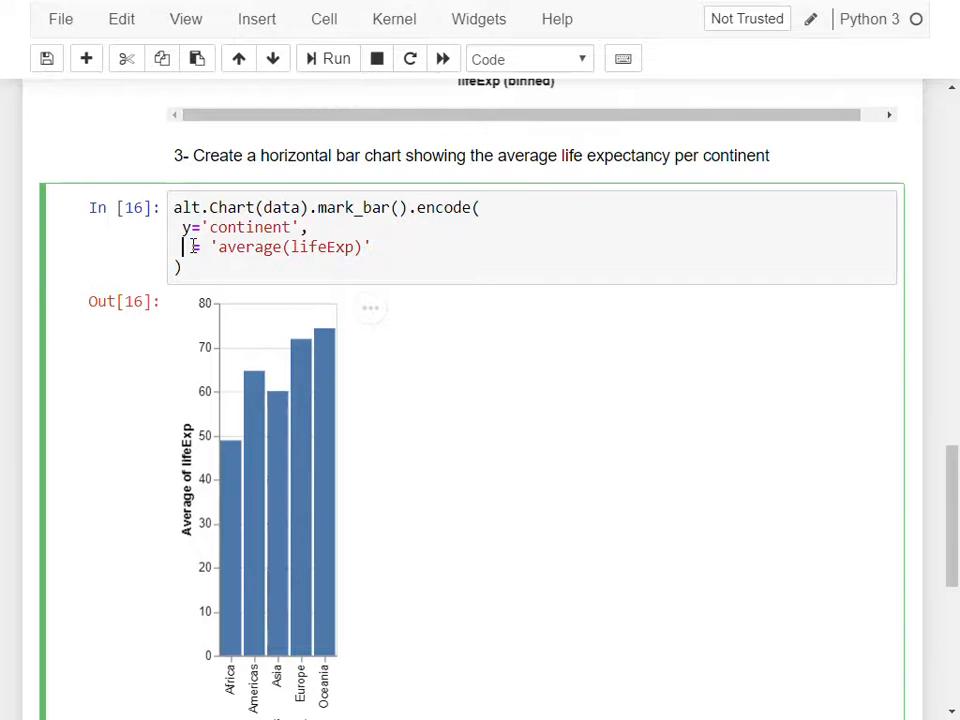
key("shift+Return")
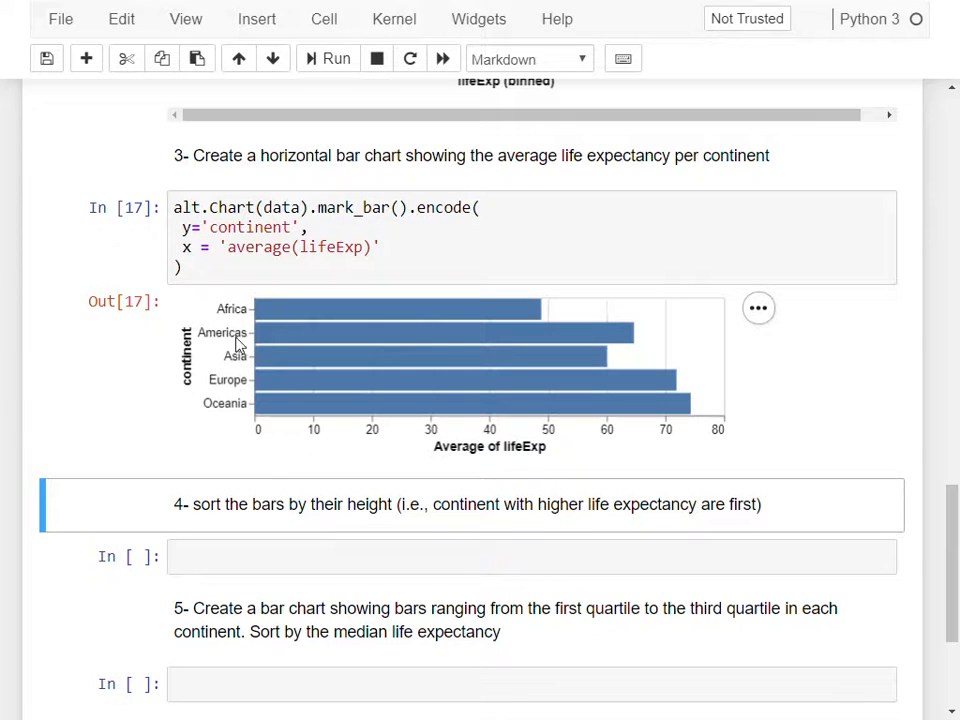
Copy the question 3 chart code into the empty question 4 cell.
left_click_drag(223, 264, 124, 186)
key("ctrl+c")
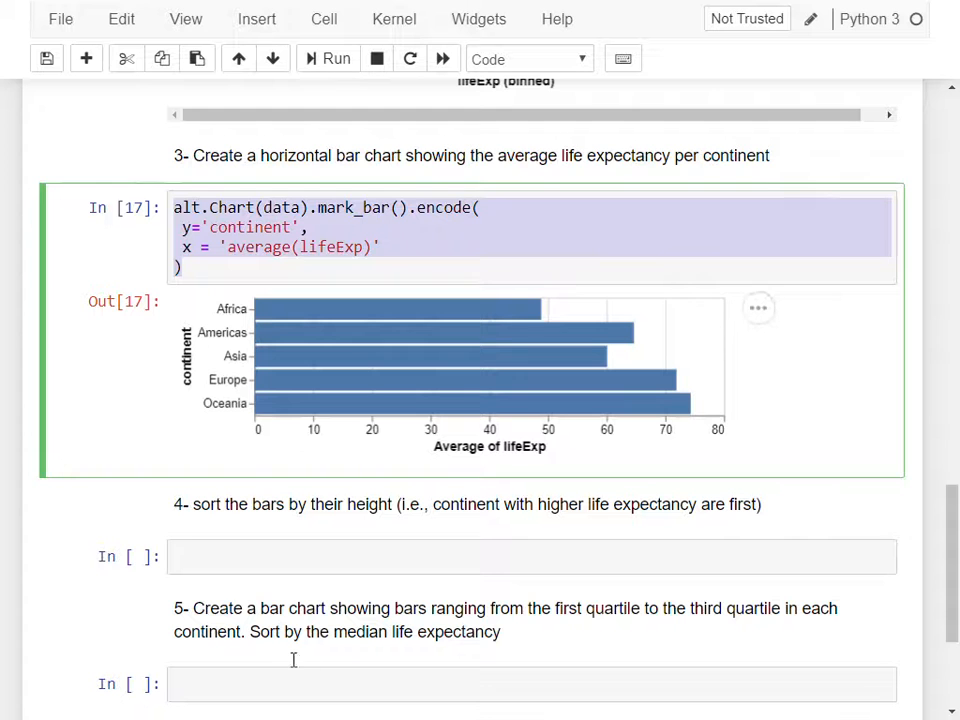
left_click(216, 550)
key("ctrl+v")
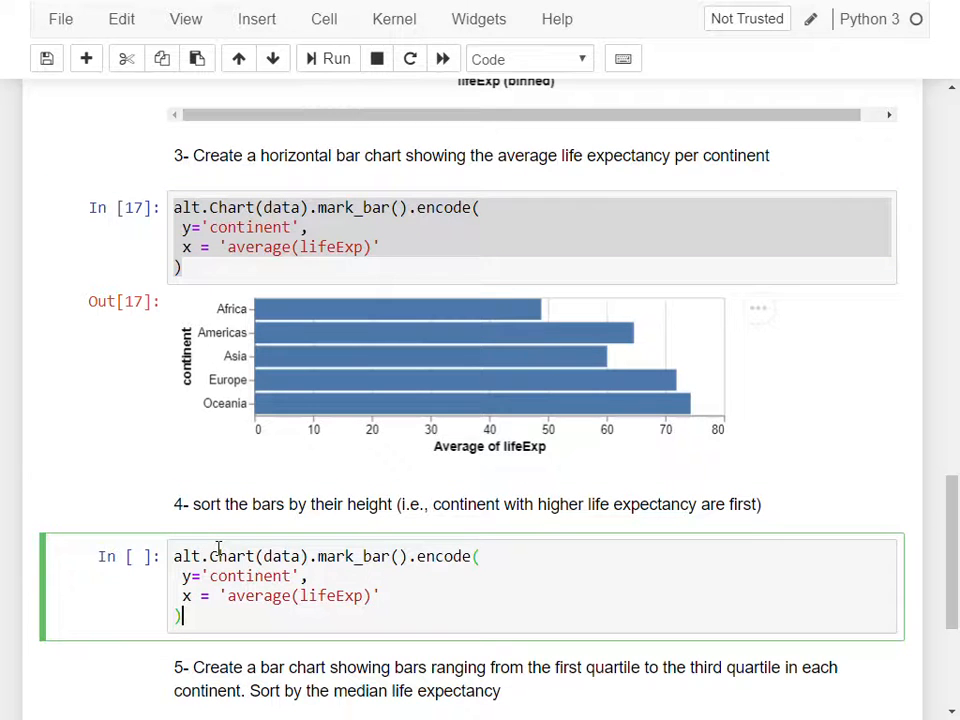
scroll(240, 493, "down", 2)
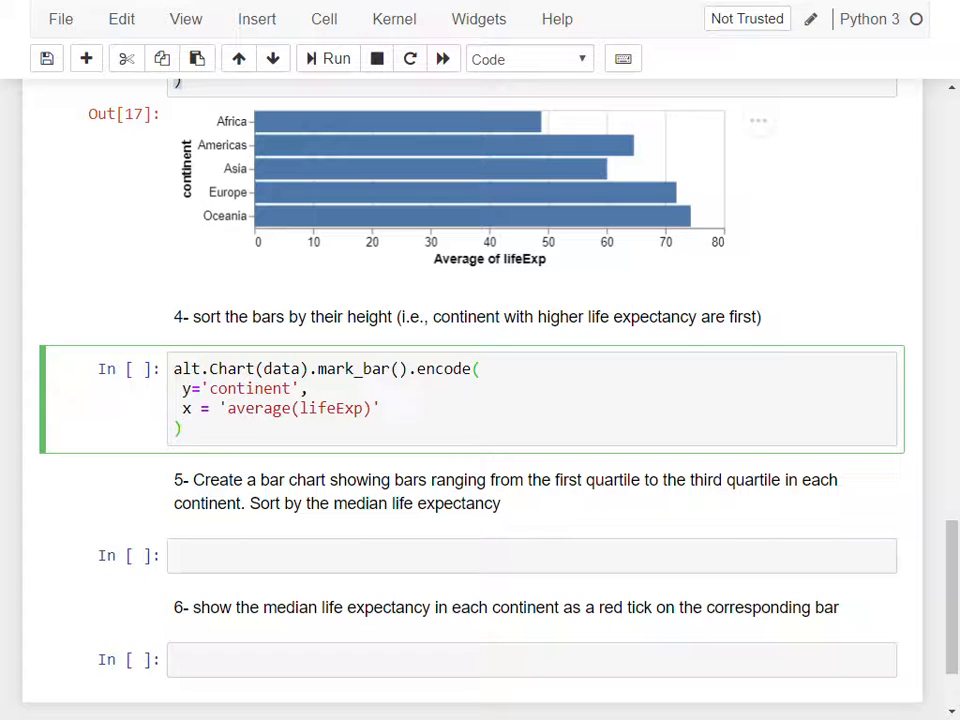
Wrap the y encoding's 'continent' in alt.Y(...) in the question 4 chart.
key("Escape")
left_click(203, 388)
type("alt.Y(")
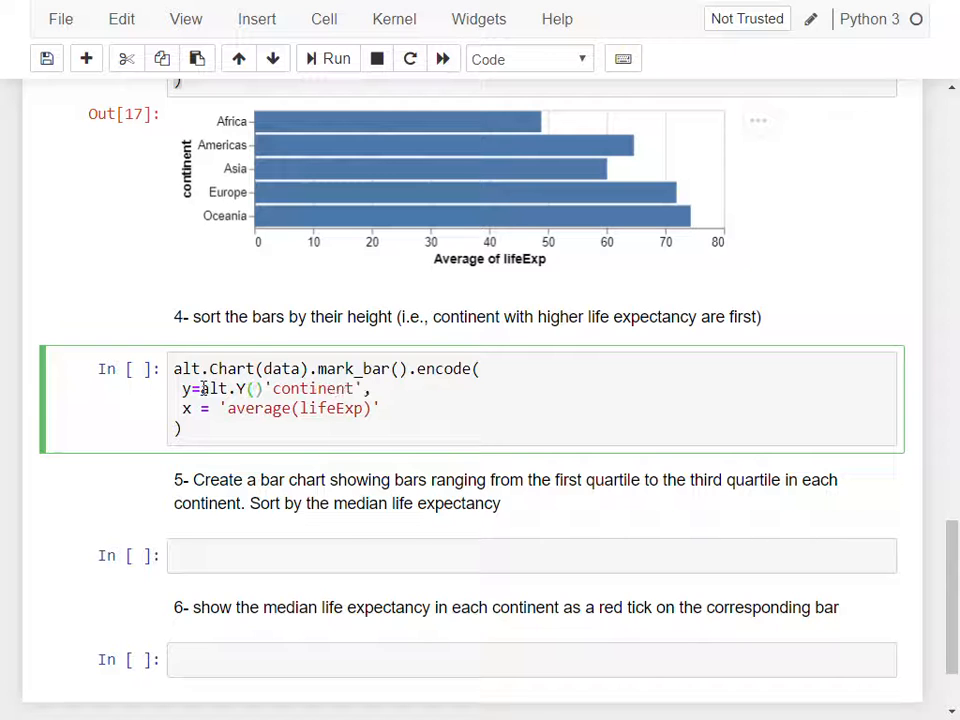
key("Delete")
key("End")
key("Left")
type(")")
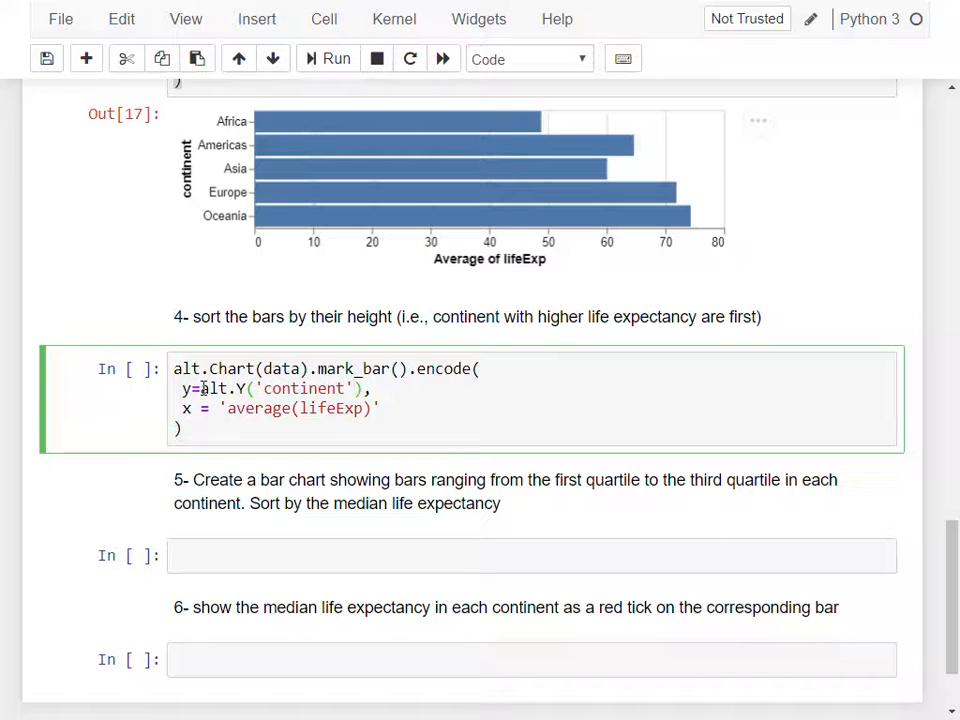
Add sort=alt.EncodingSortFied(op='average', field='lifeExp') as a second argument of alt.Y in the question 4 chart.
type(",")
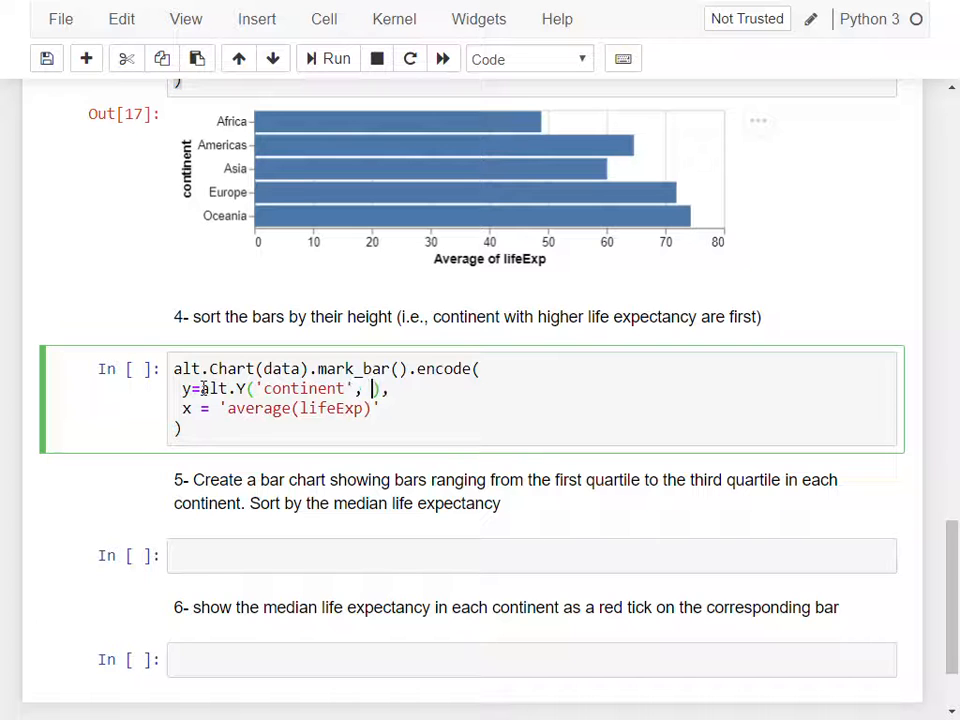
type(" sort=alt.")
type("Enc")
type("odingSort")
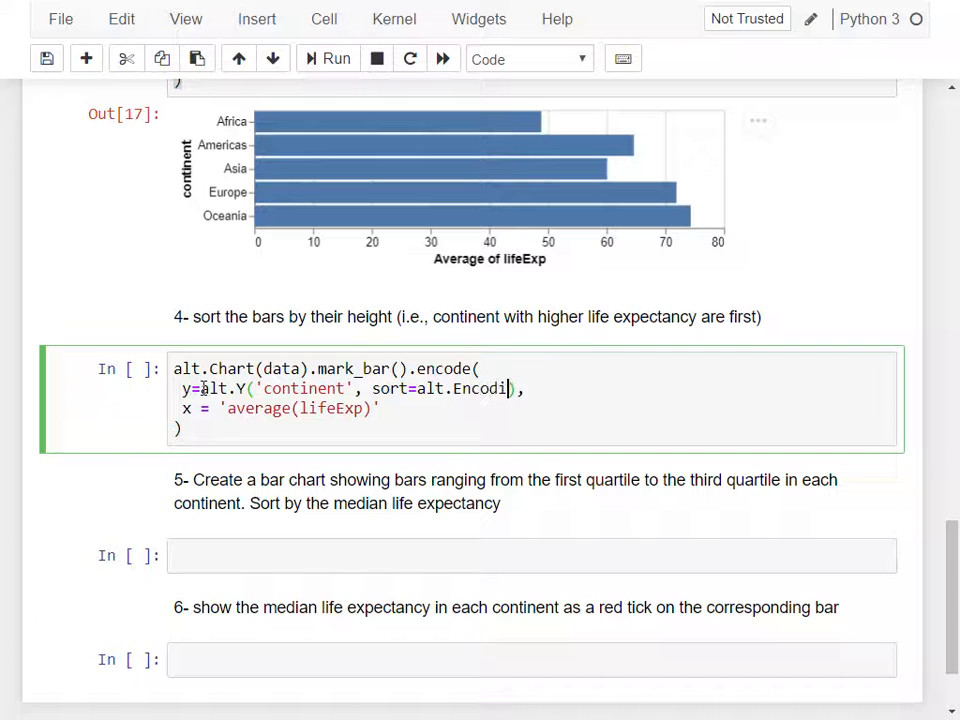
type("Fied(")
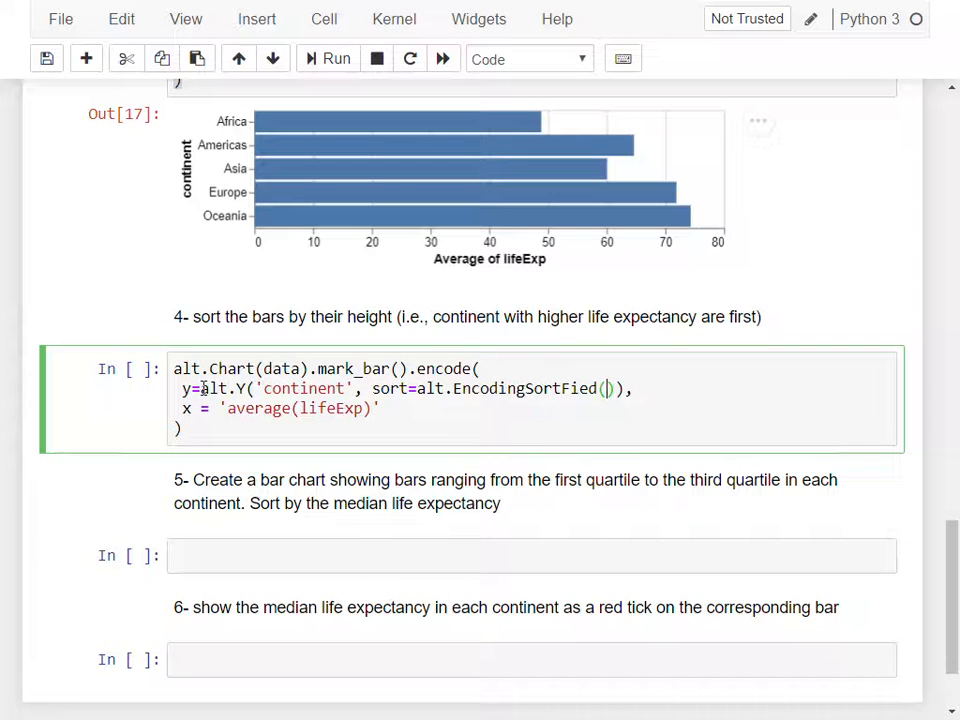
type("op='average")
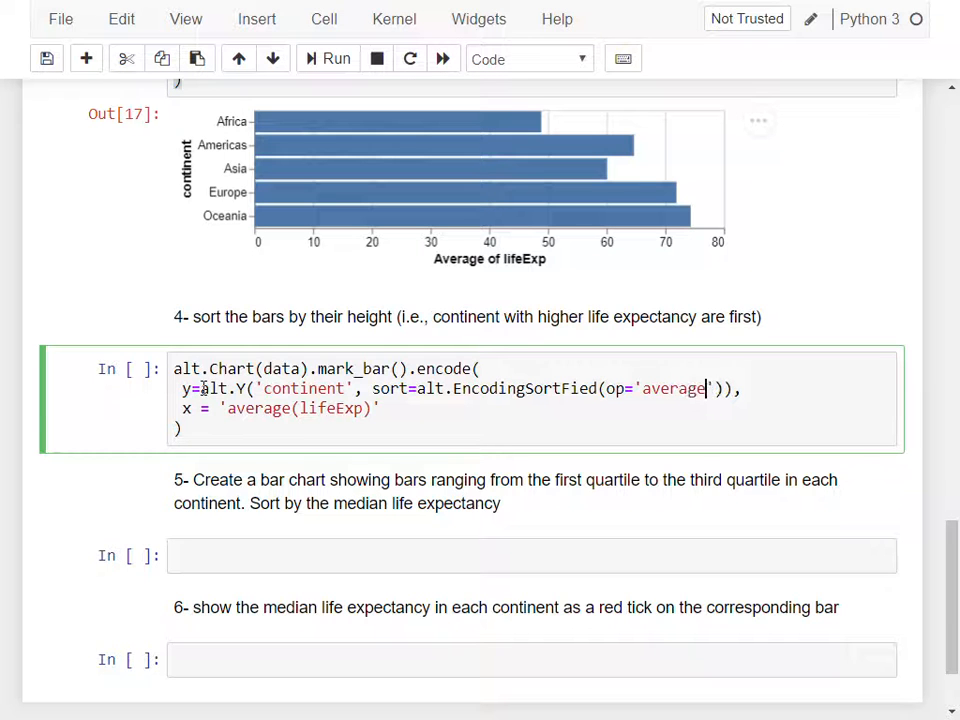
key("Right")
type(", fiel")
type("d='life")
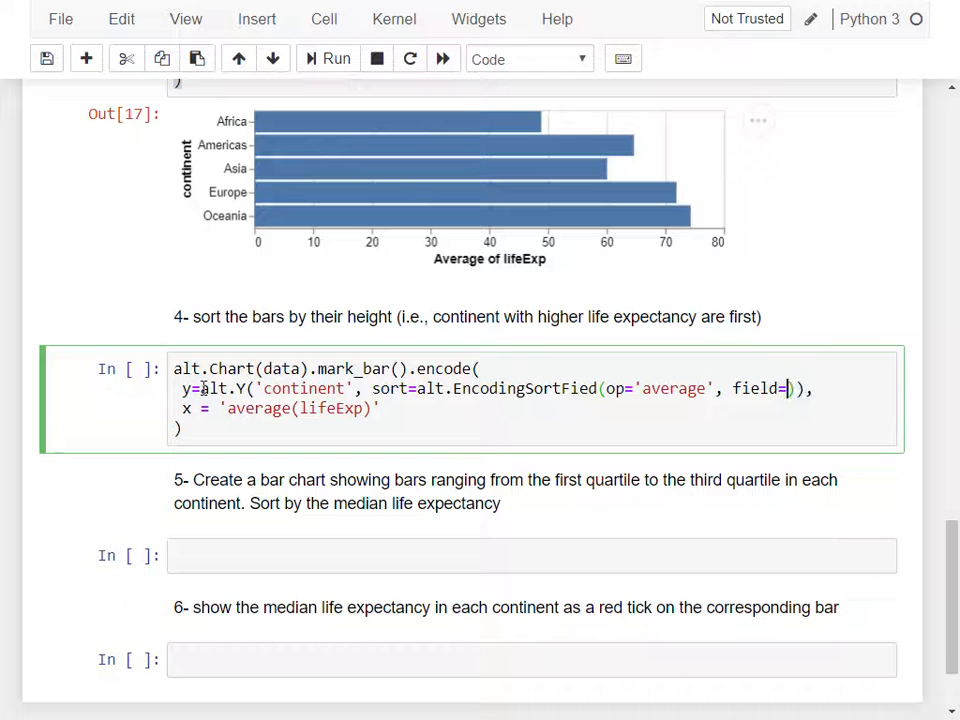
type("Exp")
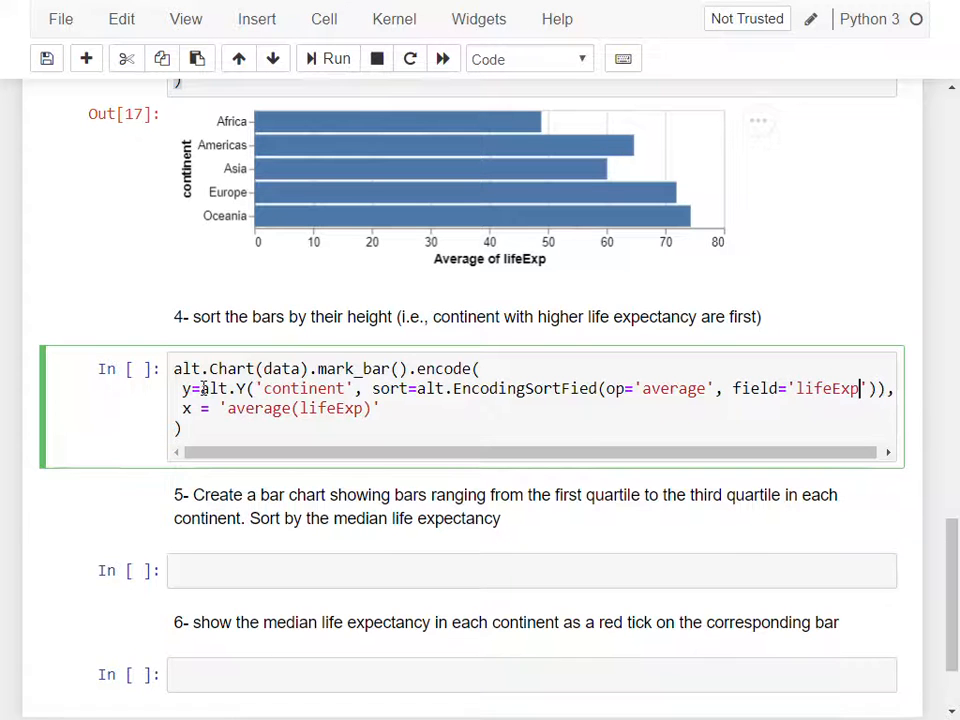
Add order='descending' to the sort arguments of the question 4 chart and run the cell.
key("Right")
type(", order=")
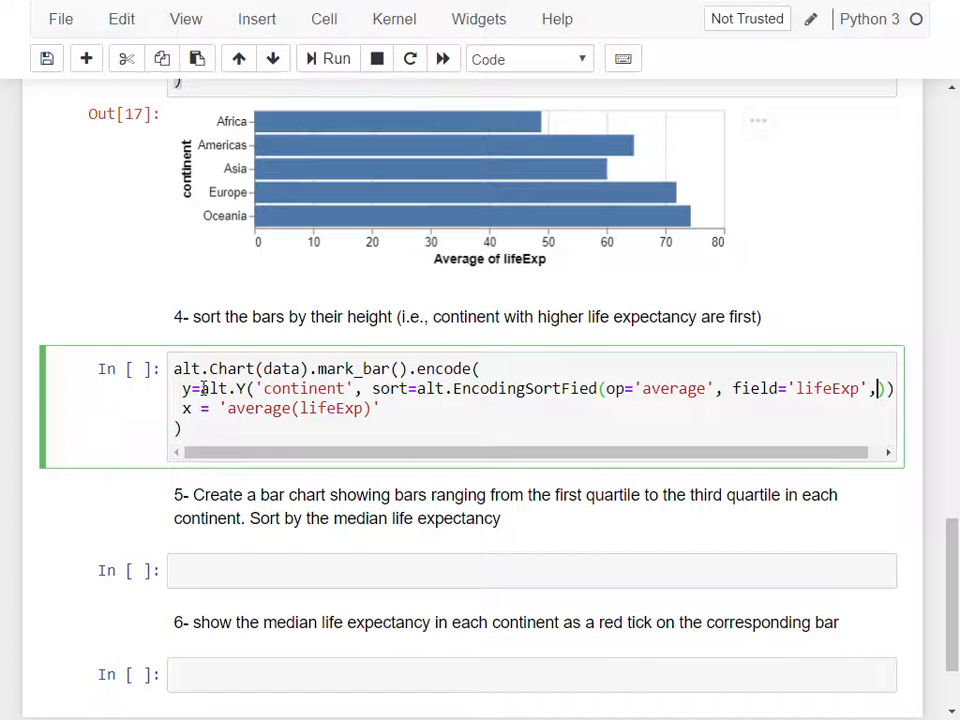
type("'")
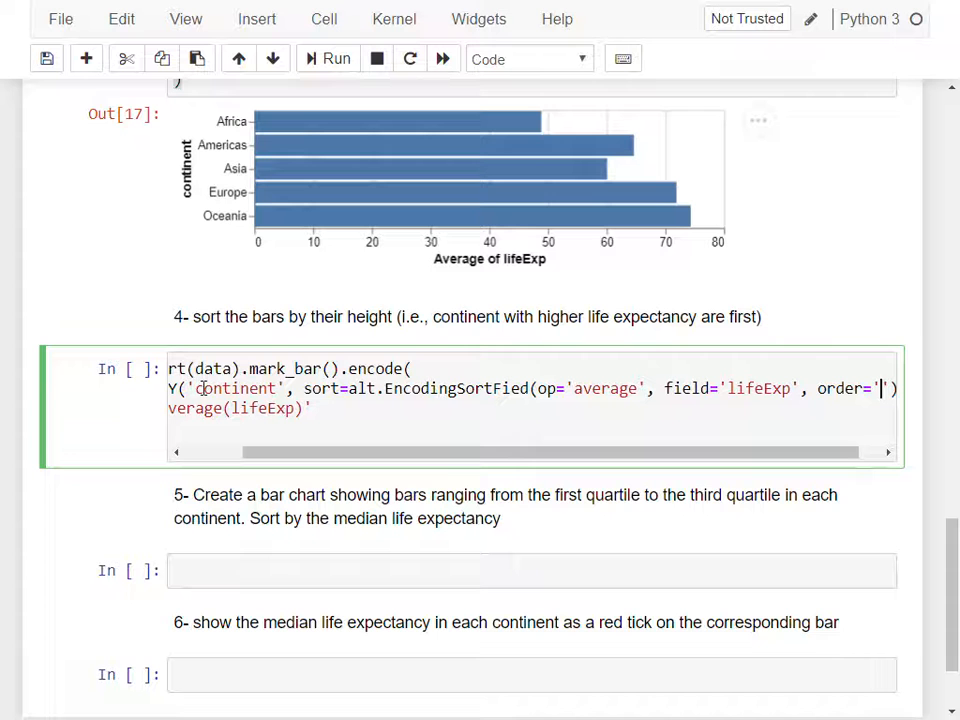
type("descending')")
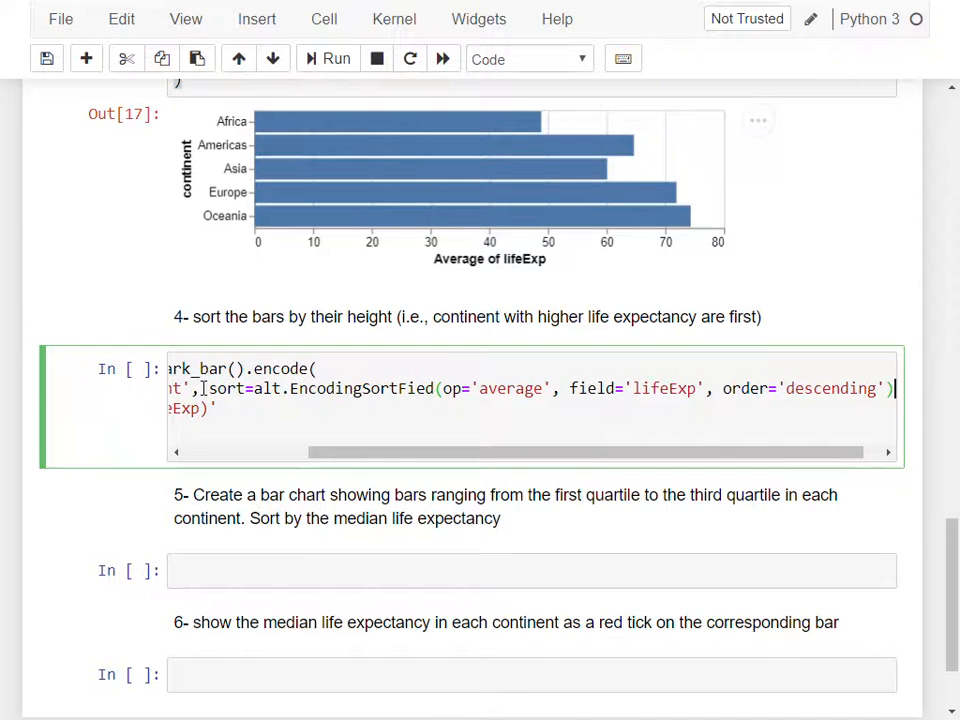
key("shift+Return")
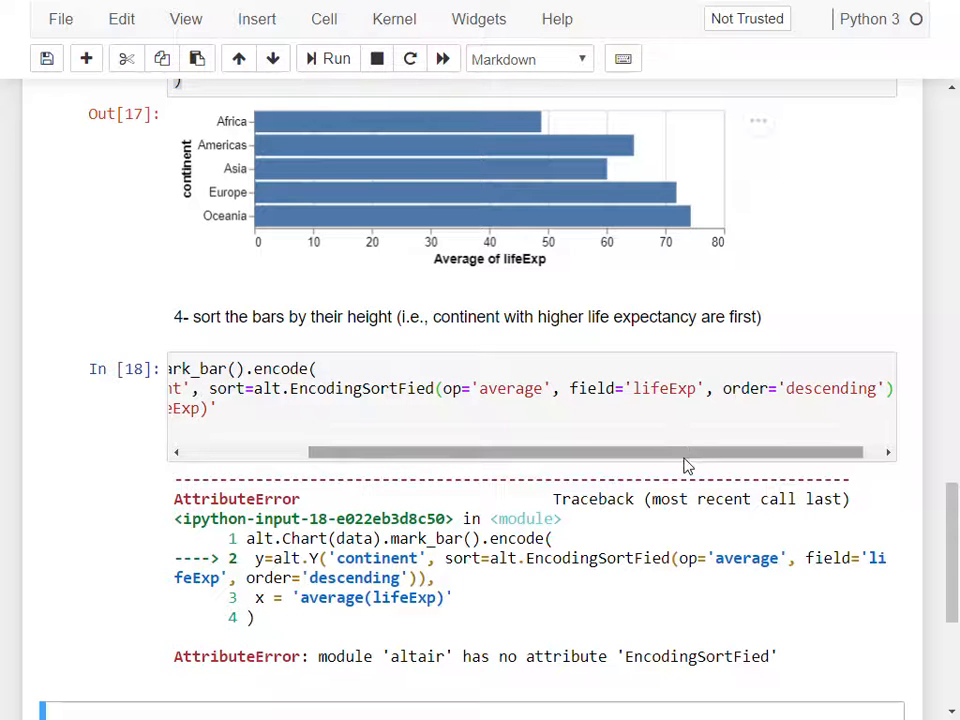
Correct the misspelled sort class to EncodingSortField in the question 4 code and rerun the cell.
left_click_drag(680, 458, 525, 407)
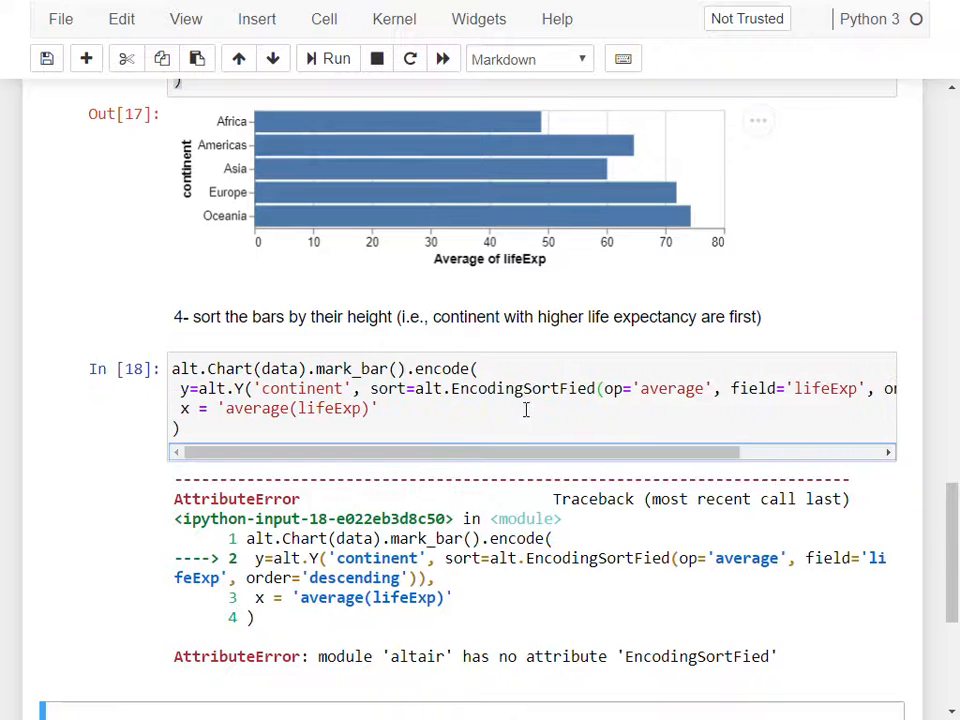
left_click(586, 388)
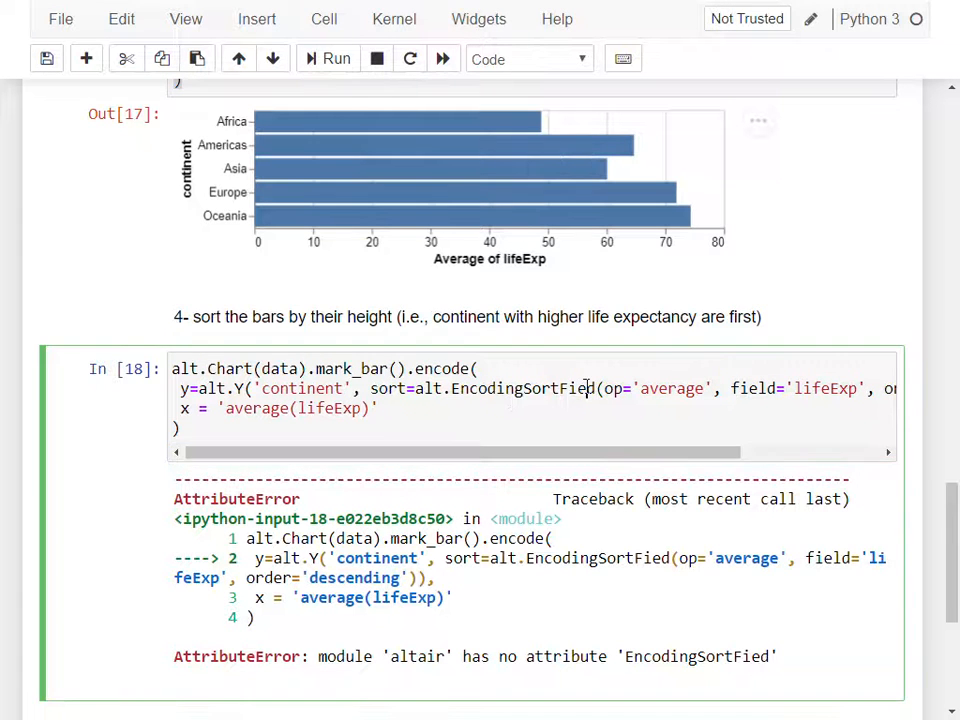
type("l")
key("shift+Return")
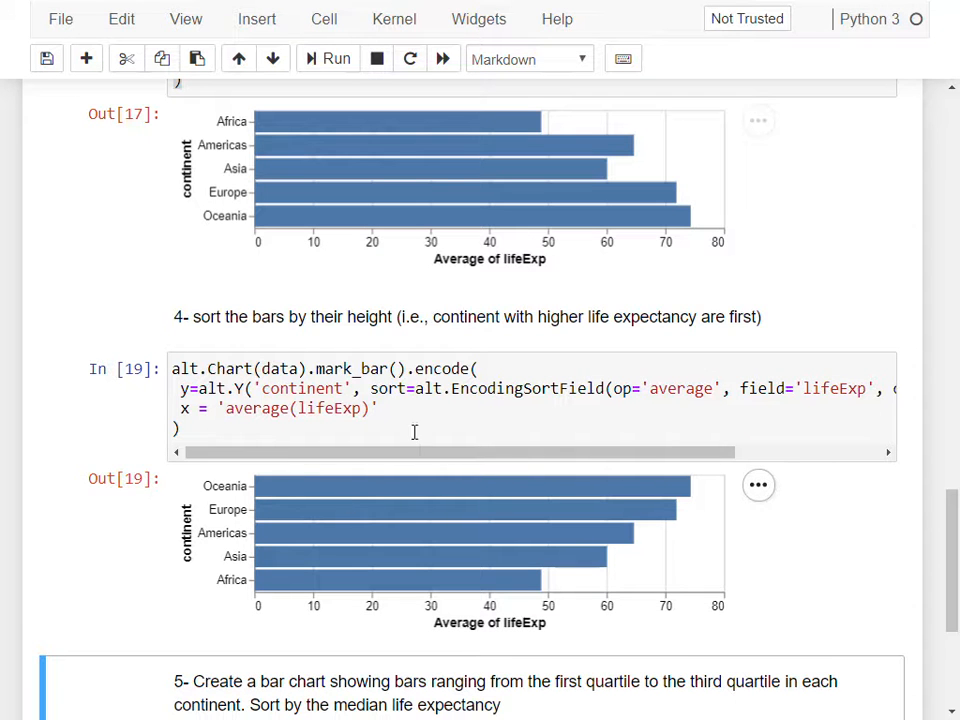
left_click_drag(421, 455, 523, 455)
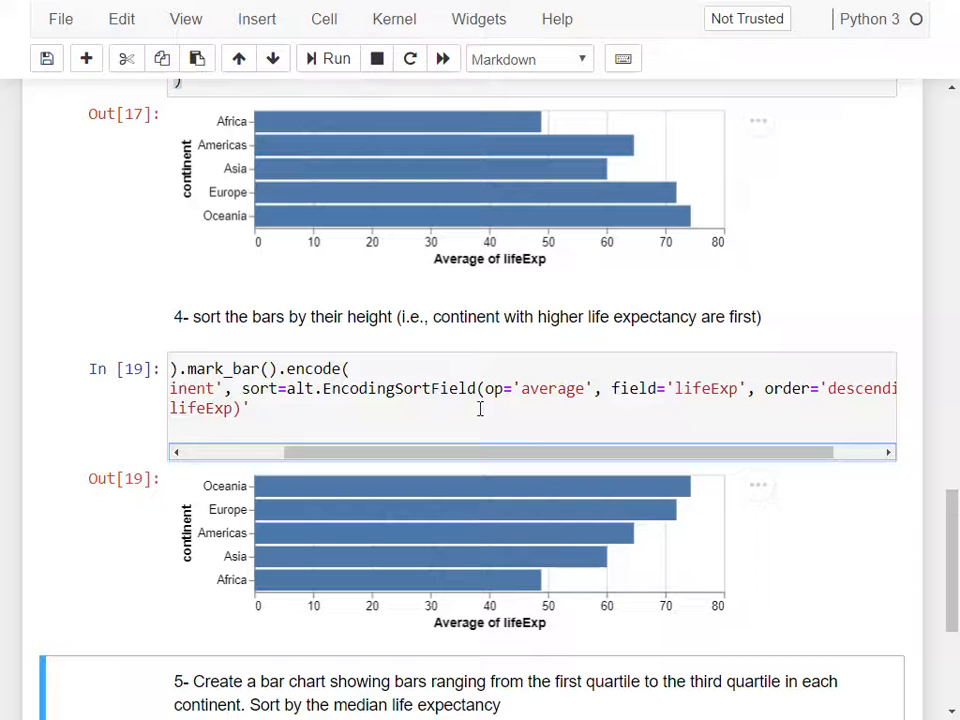
left_click_drag(587, 452, 707, 455)
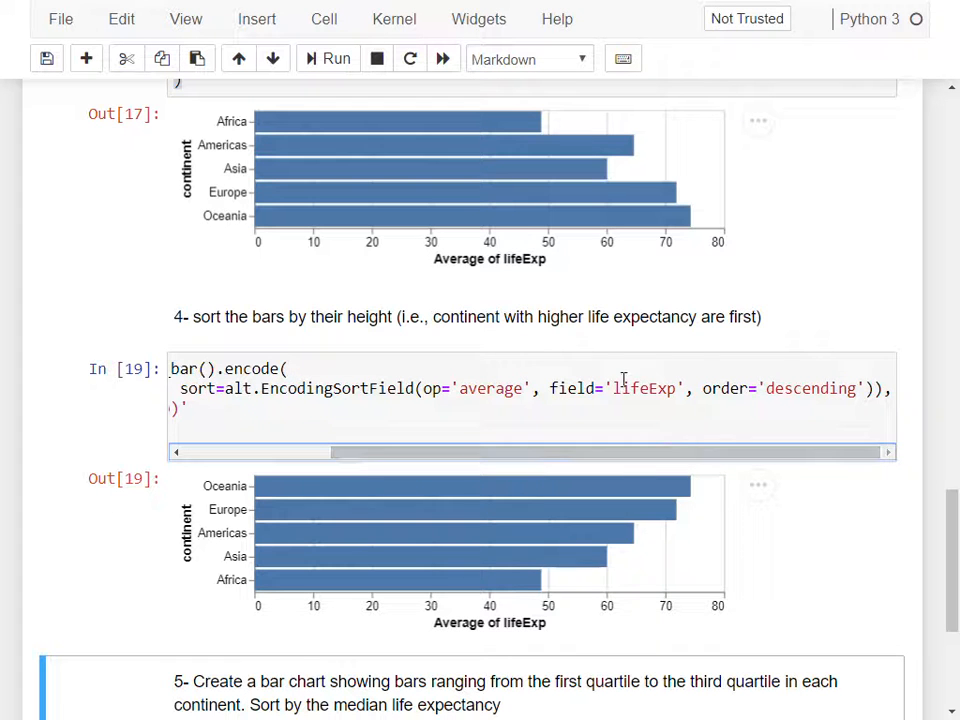
left_click_drag(375, 456, 221, 431)
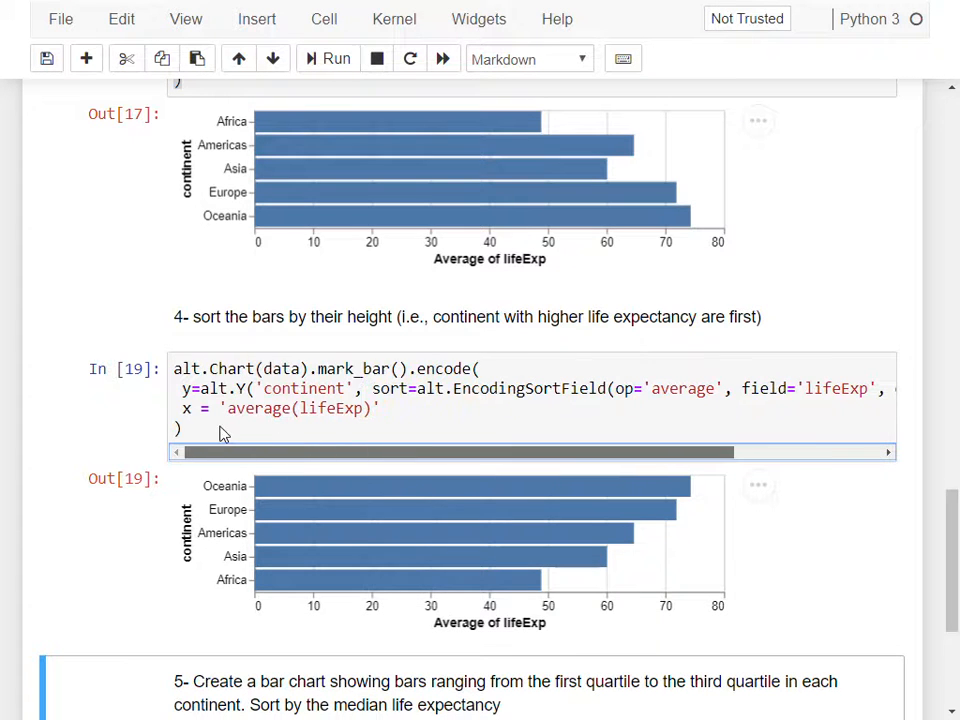
Copy the sorted bar chart's code from question 4 into the empty question 5 cell.
scroll(251, 317, "down", 5)
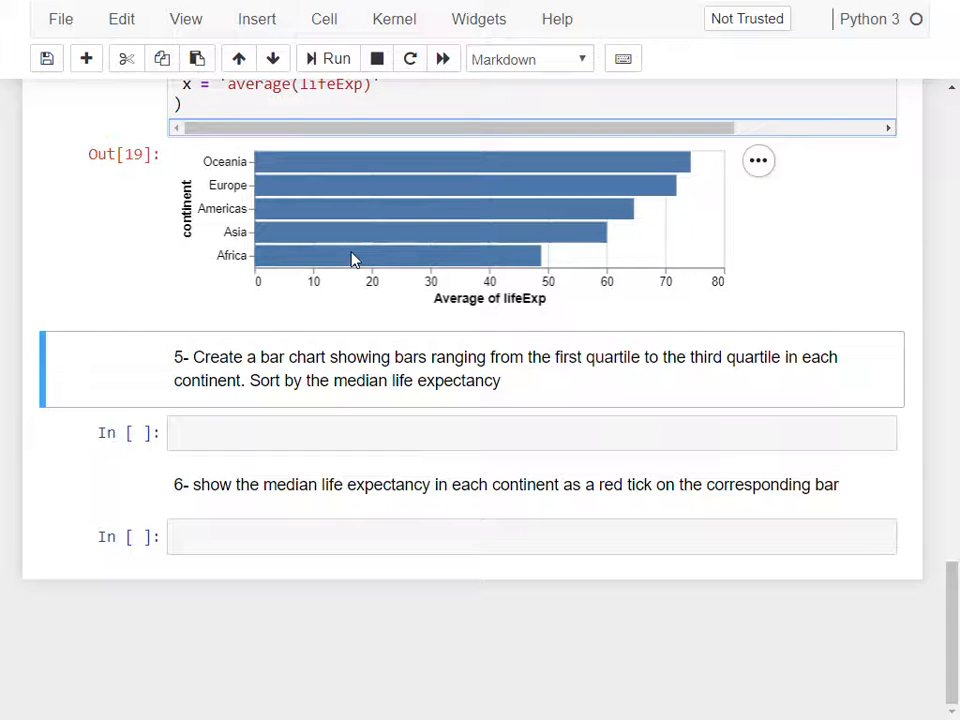
scroll(233, 361, "up", 1)
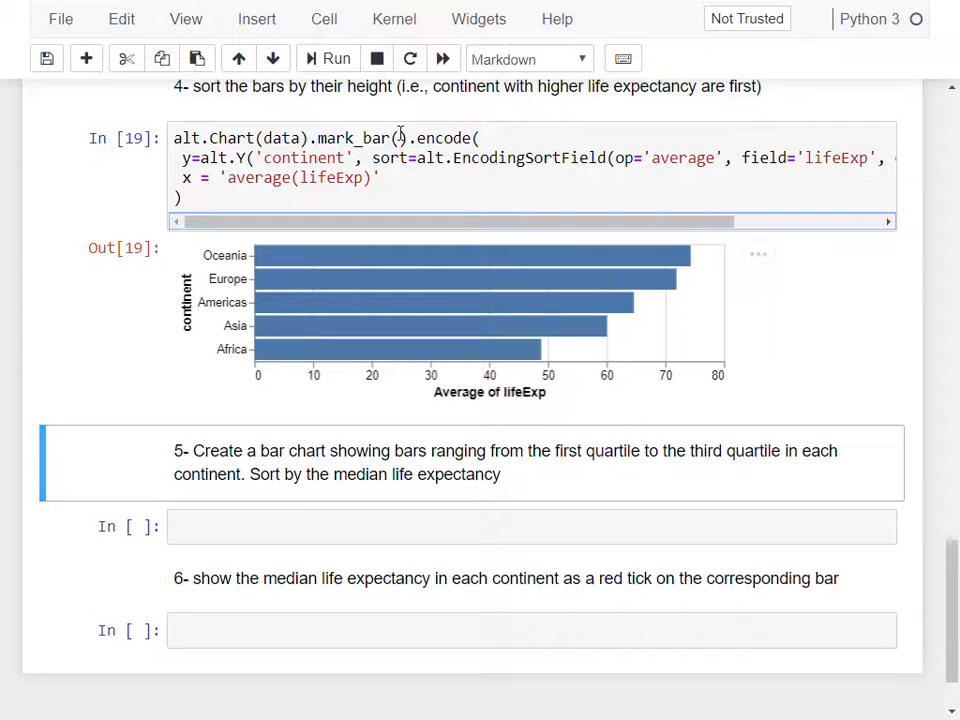
left_click_drag(417, 138, 167, 164)
left_click_drag(250, 147, 204, 193)
key("ctrl+a")
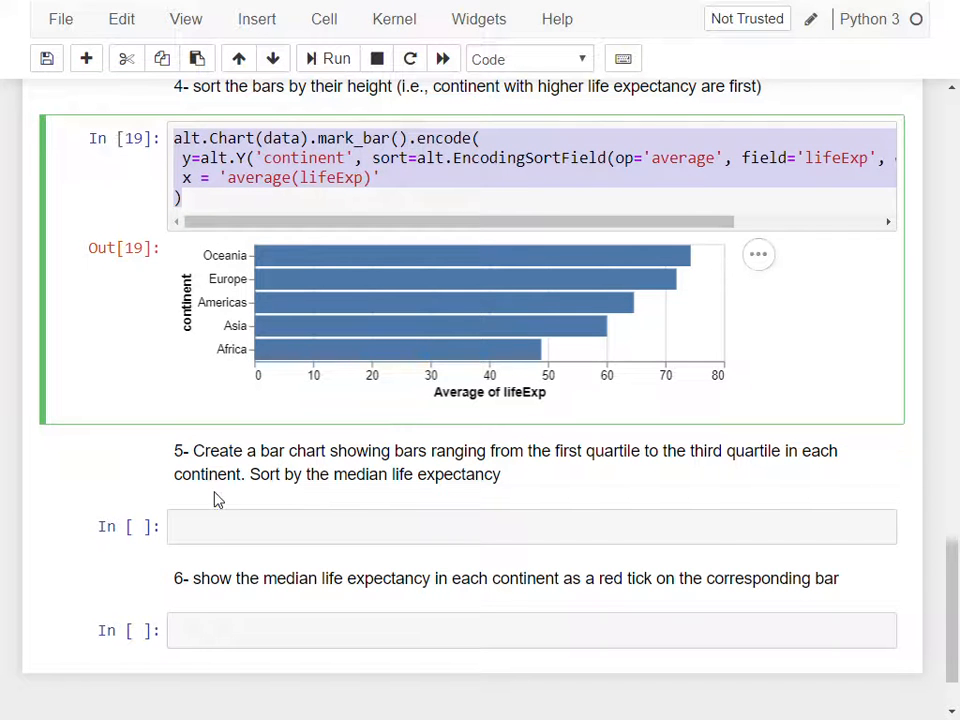
left_click(220, 525)
key("ctrl+v")
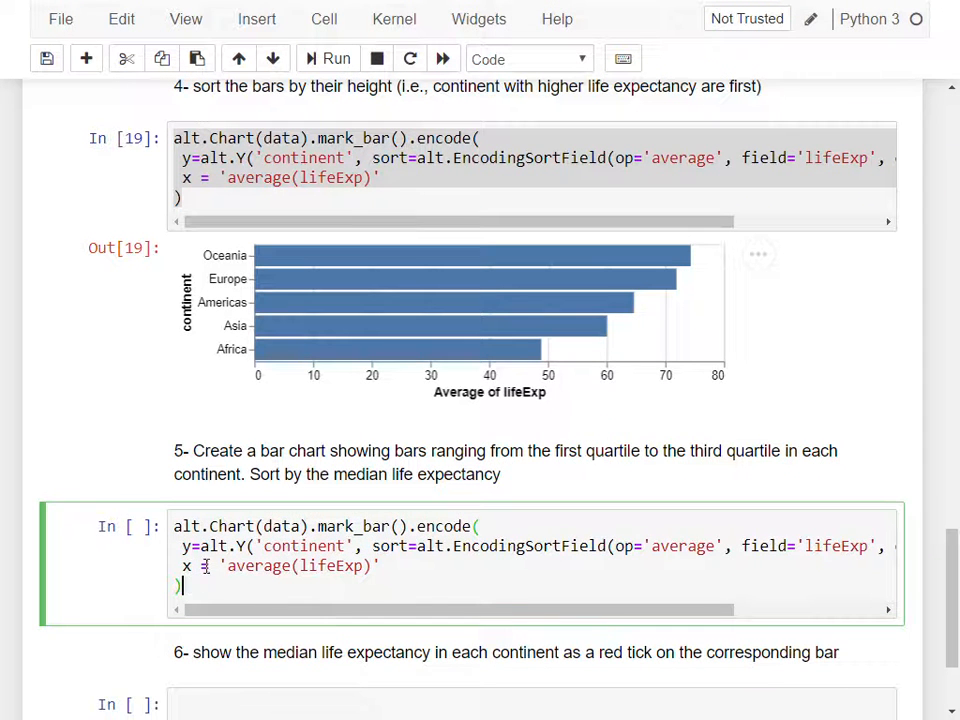
Change the x encoding's aggregate to q1 in the question 5 chart, giving 'q1(lifeExp)'.
double_click(260, 566)
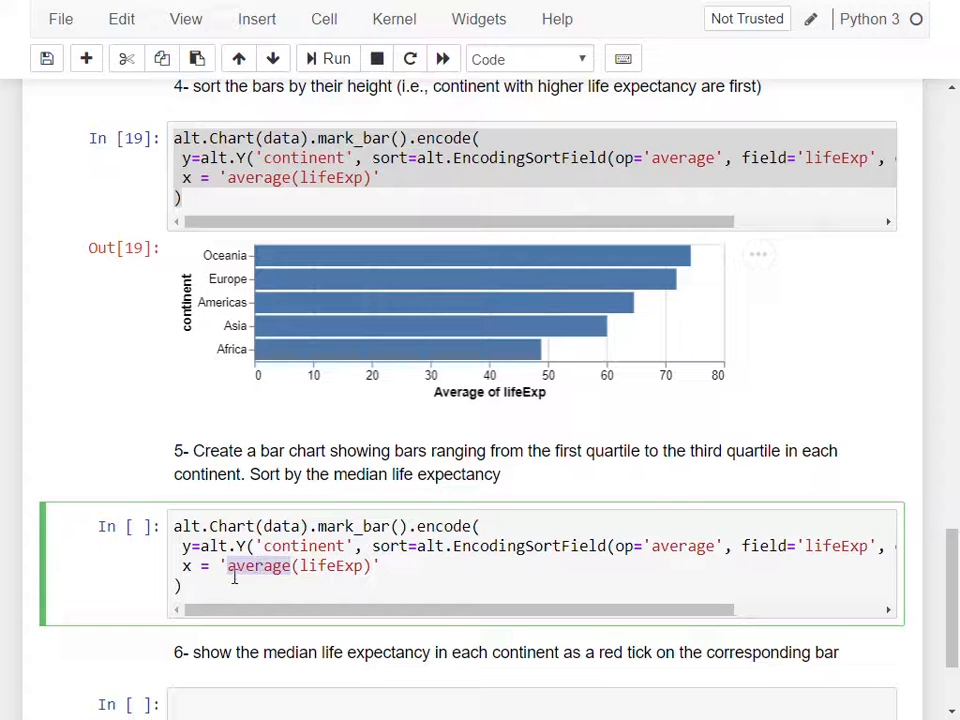
key("BackSpace")
type("q1")
Add x2 = 'q3(lifeExp)' on a new line below the x encoding of the question 5 chart.
left_click(348, 566)
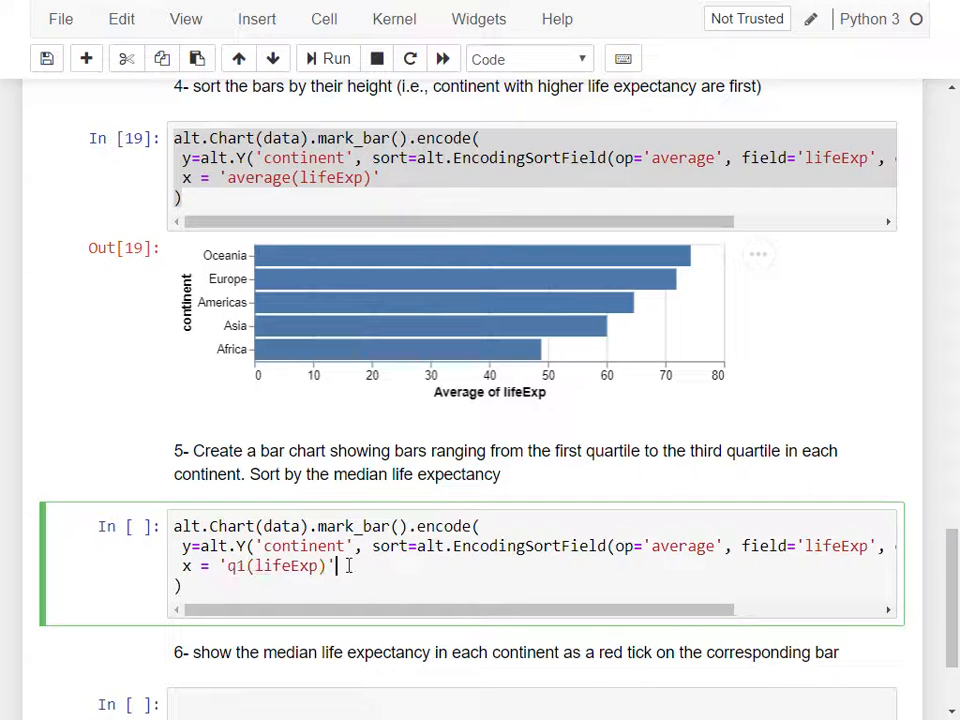
type(",")
key("Return")
key("BackSpace")
key("BackSpace")
type("x2 =")
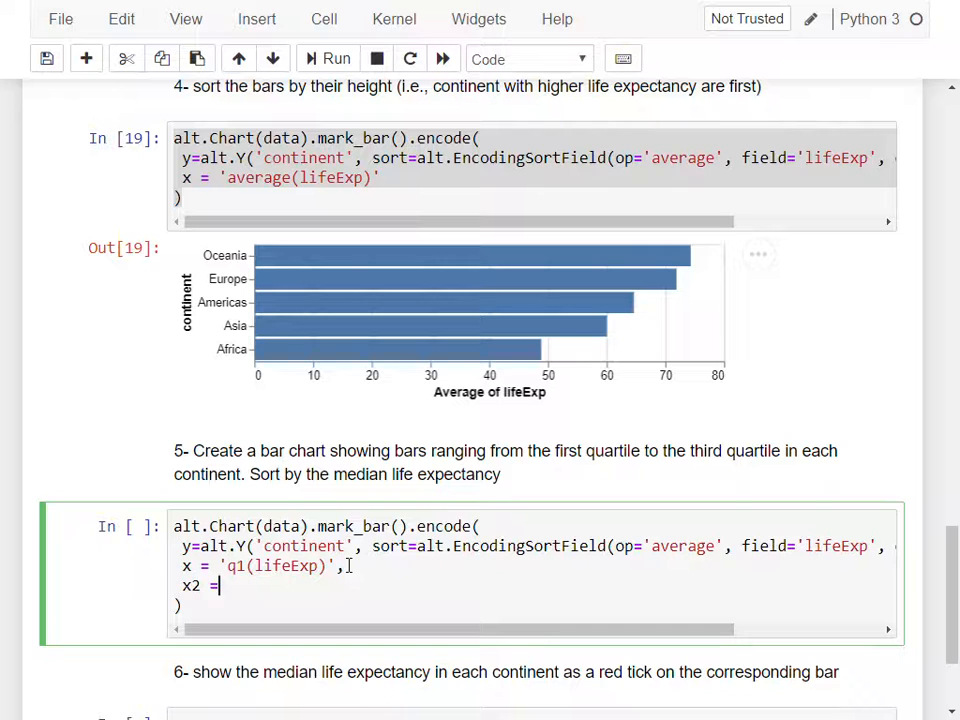
type("q")
key("BackSpace")
type("'q3(lifeExp")
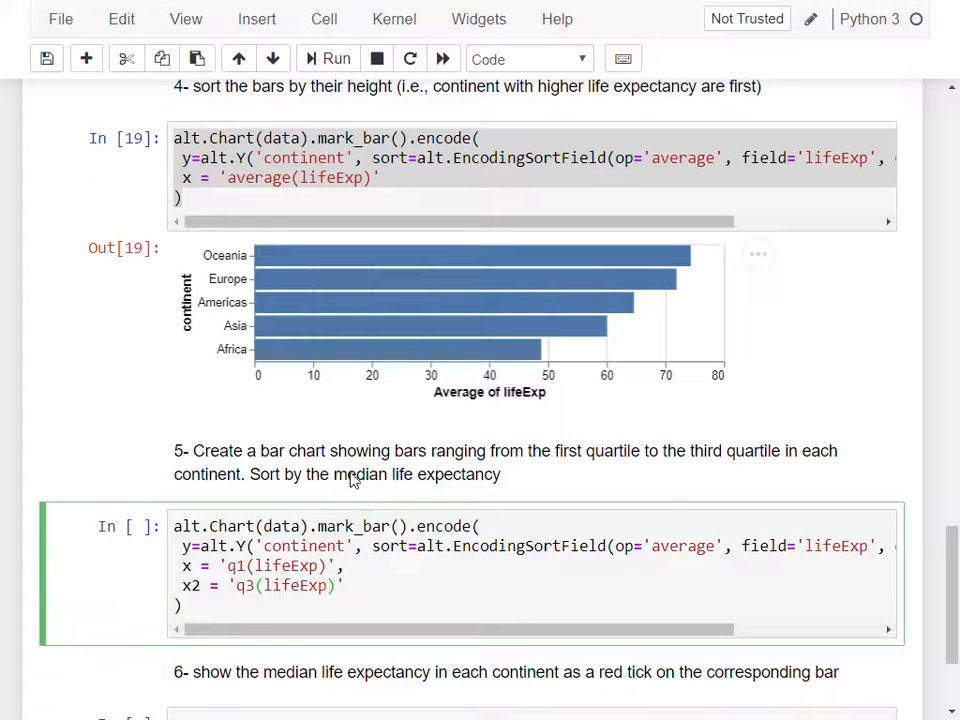
Set the sort's op to 'median' in the question 5 chart and run the cell.
double_click(690, 546)
type("median")
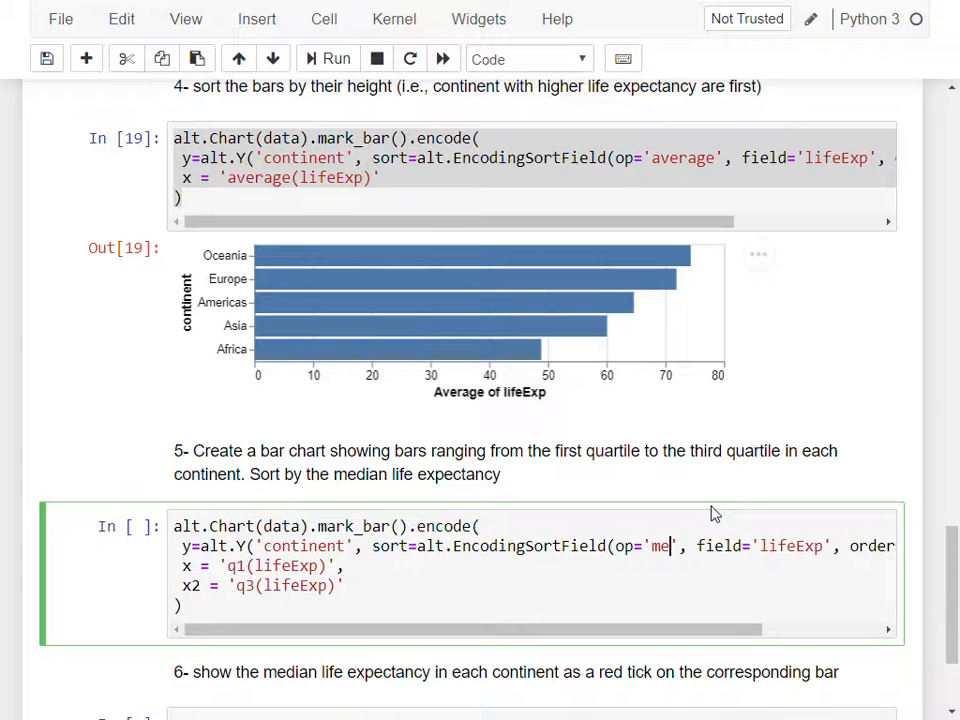
key("shift+Return")
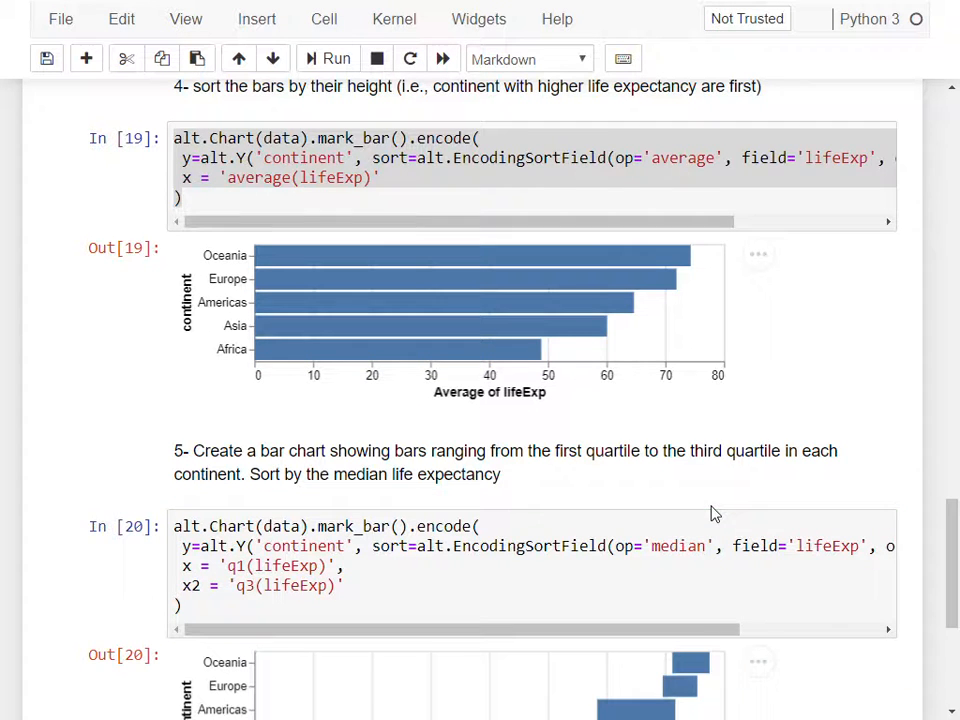
Assign the question 5 chart to chart1, add a final line chart1 to display it, and select all the cell's code.
scroll(455, 420, "down", 2)
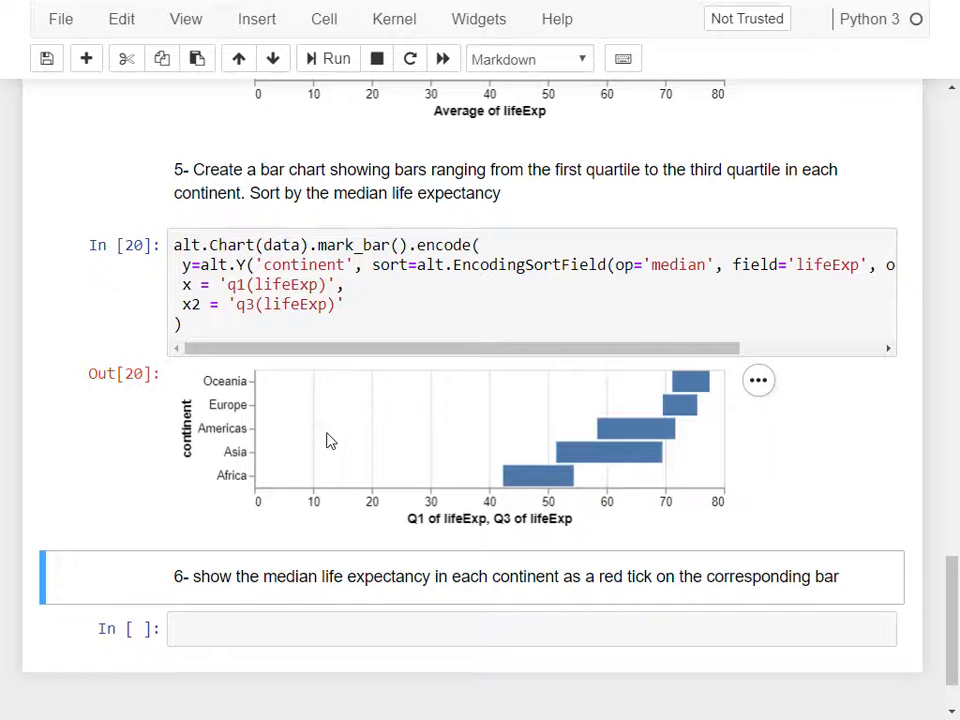
scroll(315, 438, "up", 2)
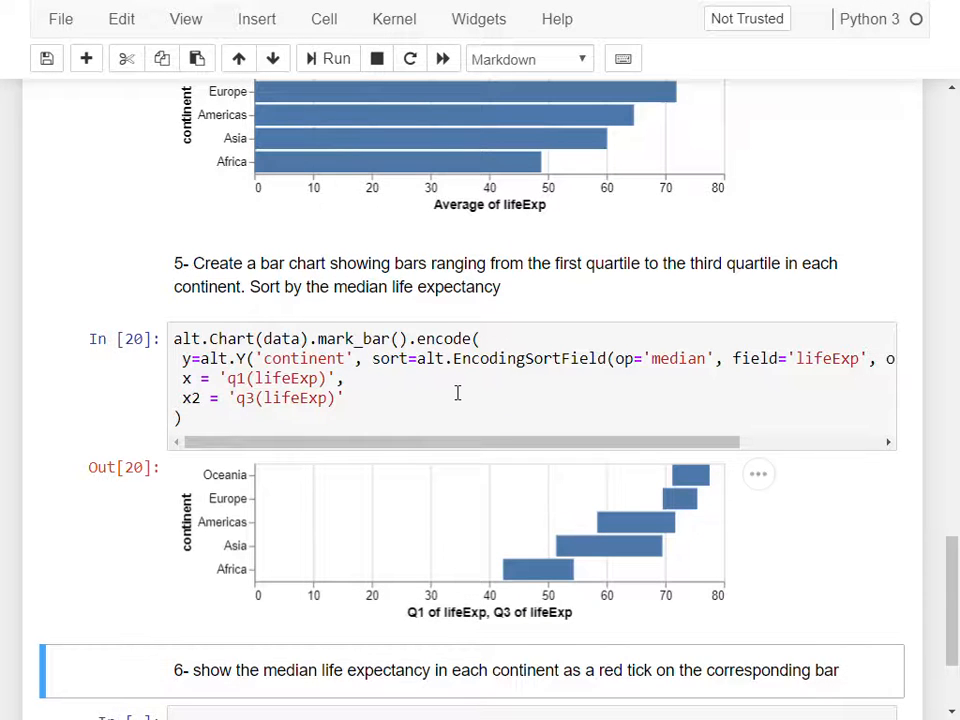
scroll(459, 388, "down", 3)
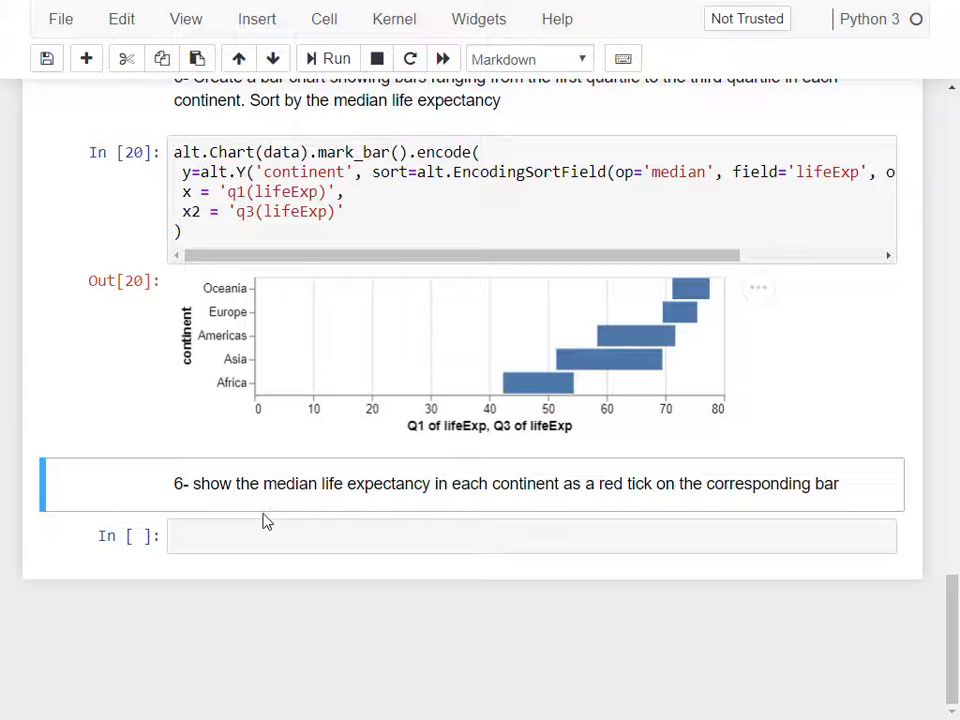
left_click(174, 152)
type("chart1 =")
key("Down")
key("Down")
key("Down")
key("Down")
key("Return")
type("chart1")
key("ctrl+a")
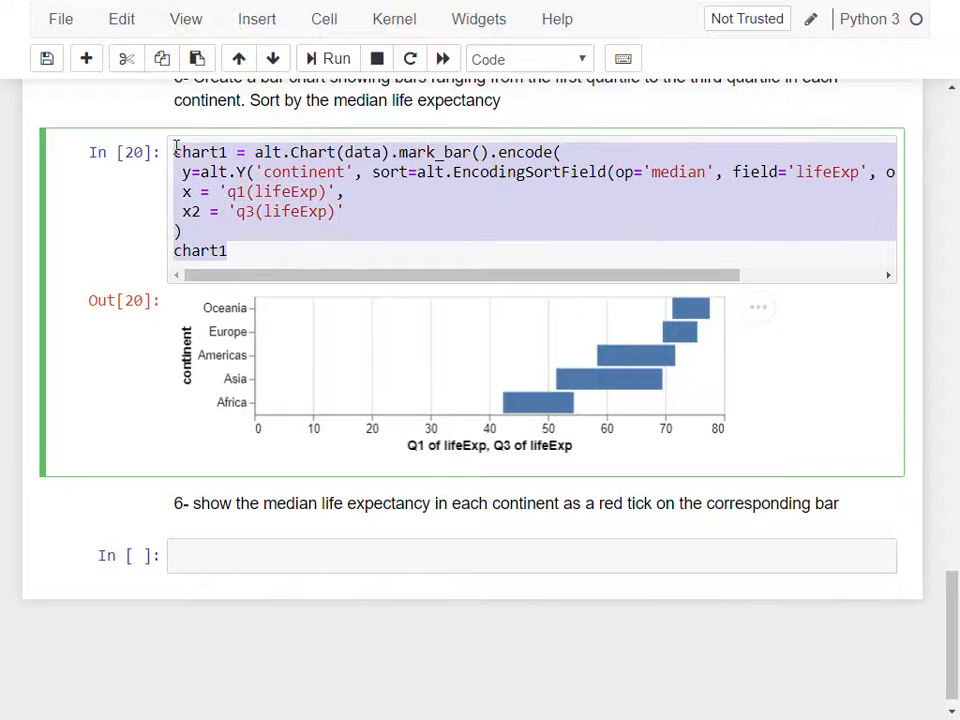
Run the question 5 cell and paste a copy of its code into the empty cell under question 6.
key("ctrl+Return")
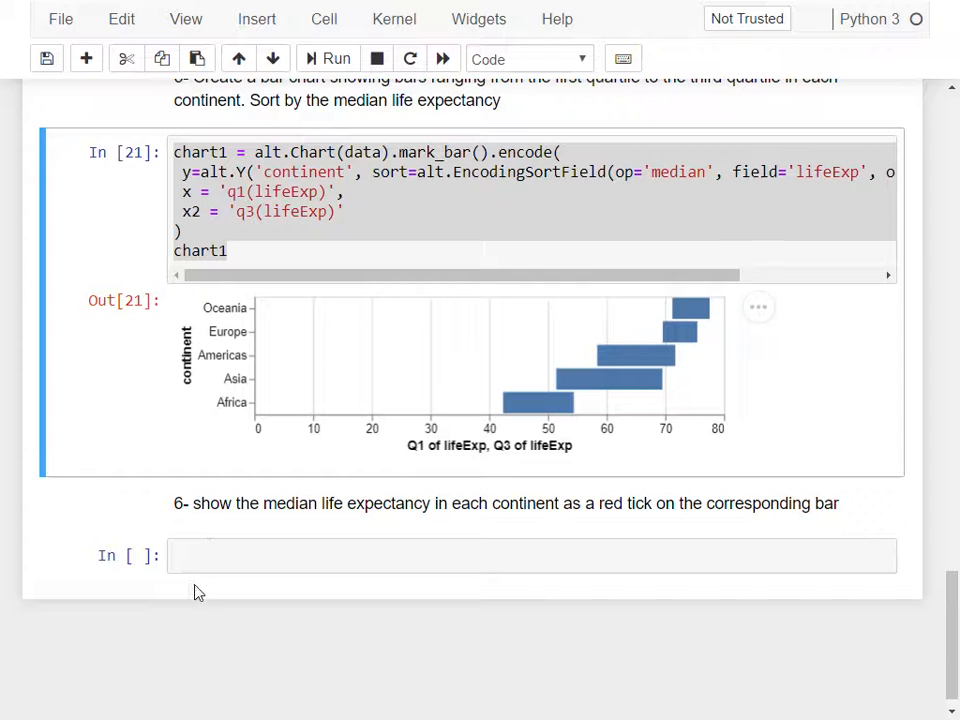
left_click(208, 553)
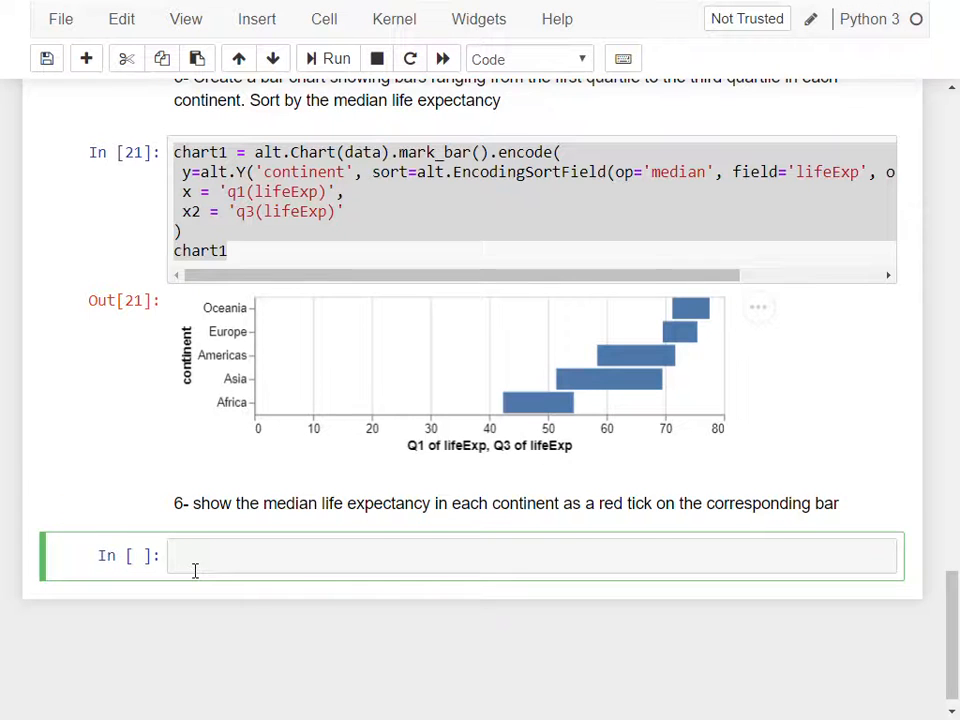
key("ctrl+v")
Rename chart1 to chart2 in both the assignment and the final display line of the question 6 cell.
left_click_drag(229, 555, 221, 555)
type("2")
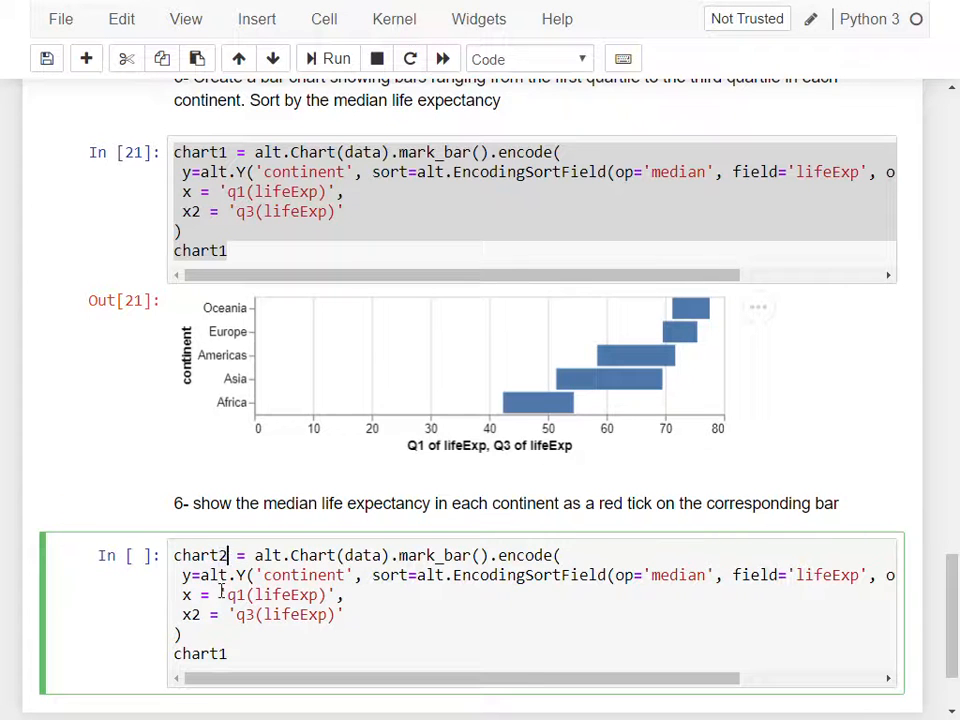
left_click(232, 654)
key("BackSpace")
type("2")
Change the question 6 chart's mark from bar to tick and give it the argument color='red'.
left_click_drag(444, 555, 466, 557)
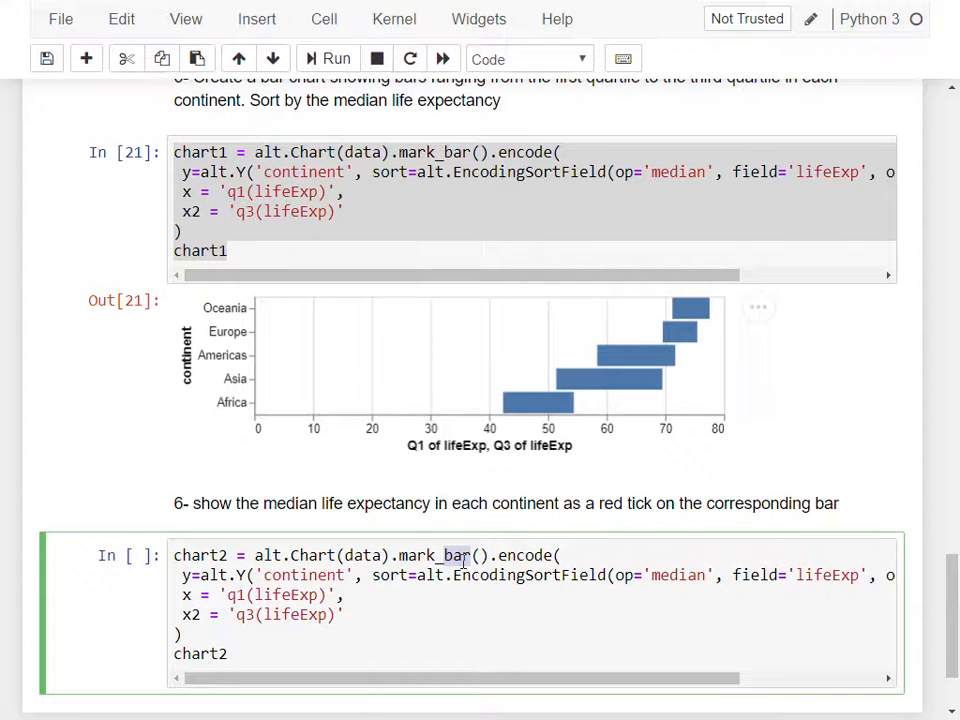
type("tick")
key("Right")
type("colo=")
key("BackSpace")
key("BackSpace")
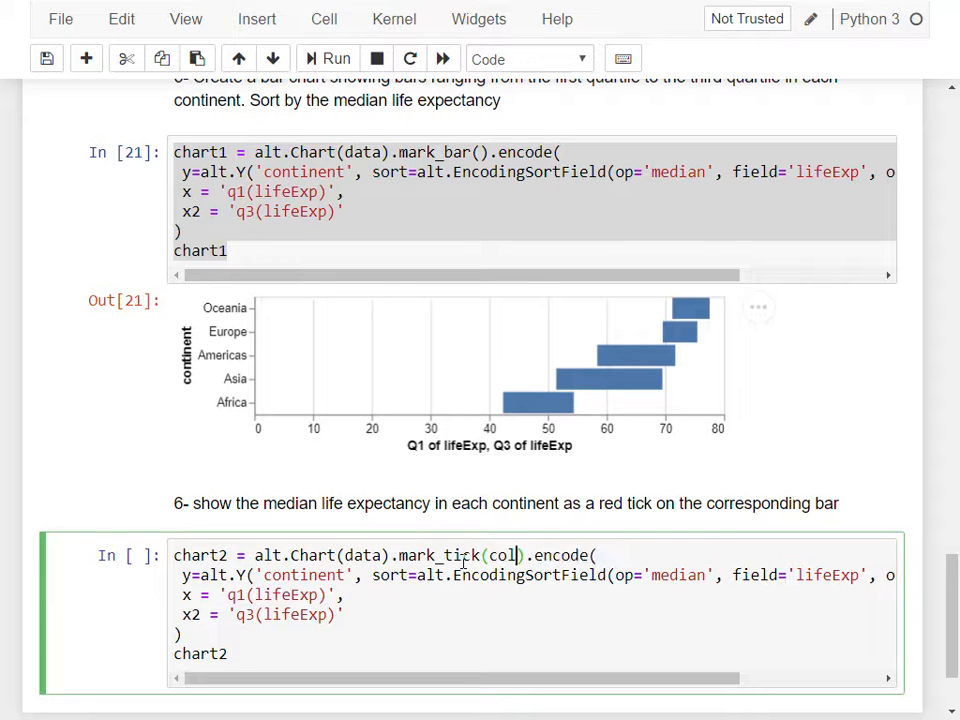
type("or='red")
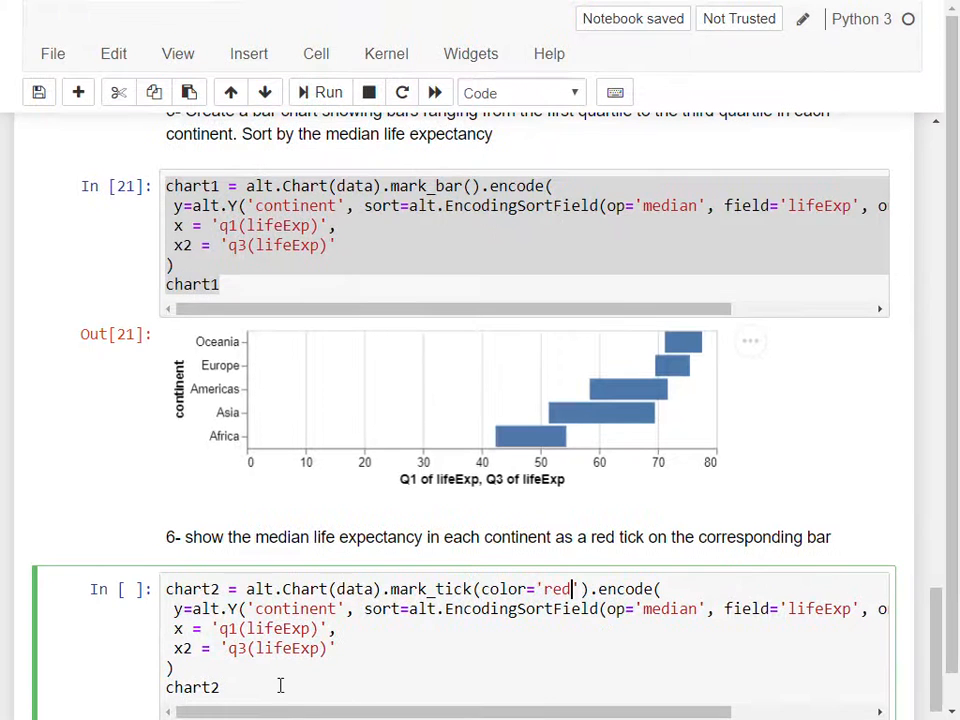
Delete the x2 encoding from the question 6 chart, along with the comma ending the x line.
scroll(318, 660, "down", 2)
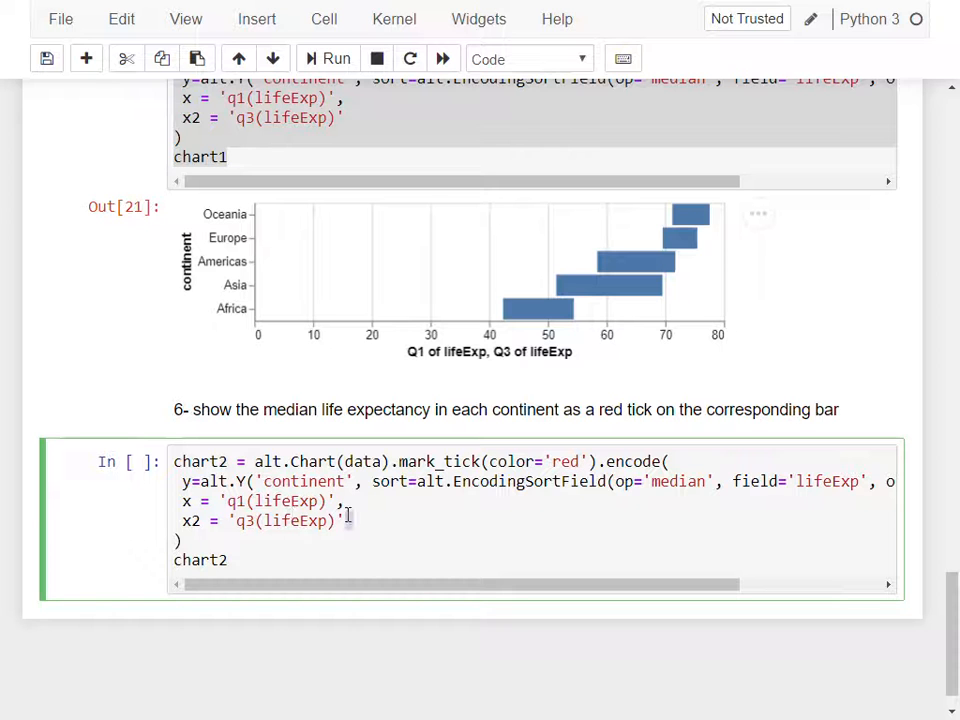
left_click_drag(347, 520, 340, 508)
key("BackSpace")
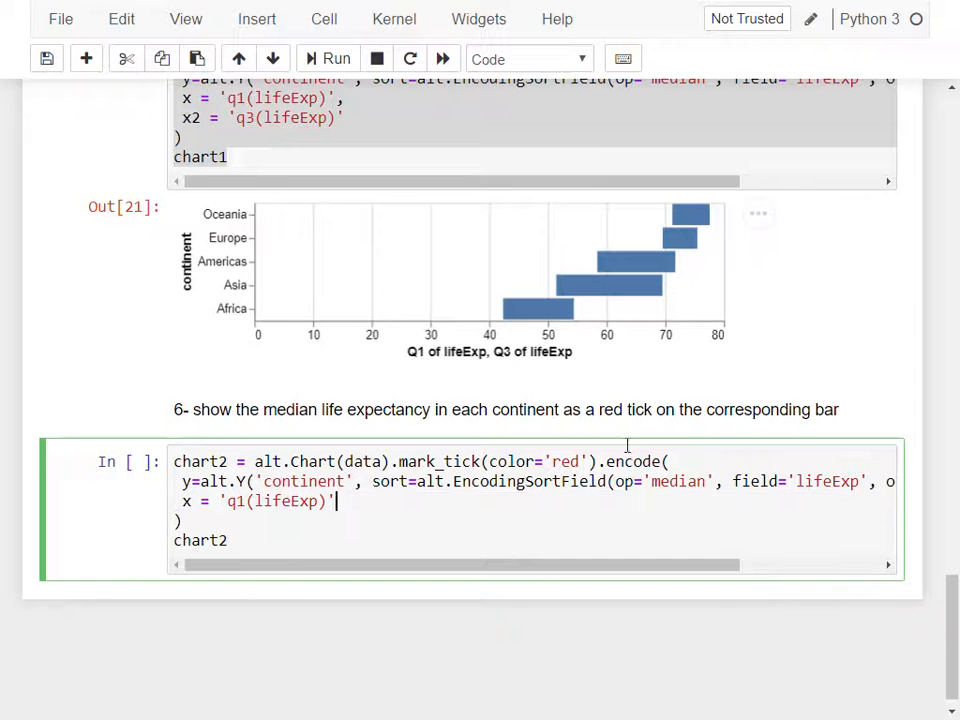
Change the x encoding's aggregate in the question 6 chart to median, giving 'median(lifeExp)', and run the cell.
double_click(668, 481)
key("ctrl+c")
double_click(231, 501)
key("ctrl+v")
key("shift+Return")
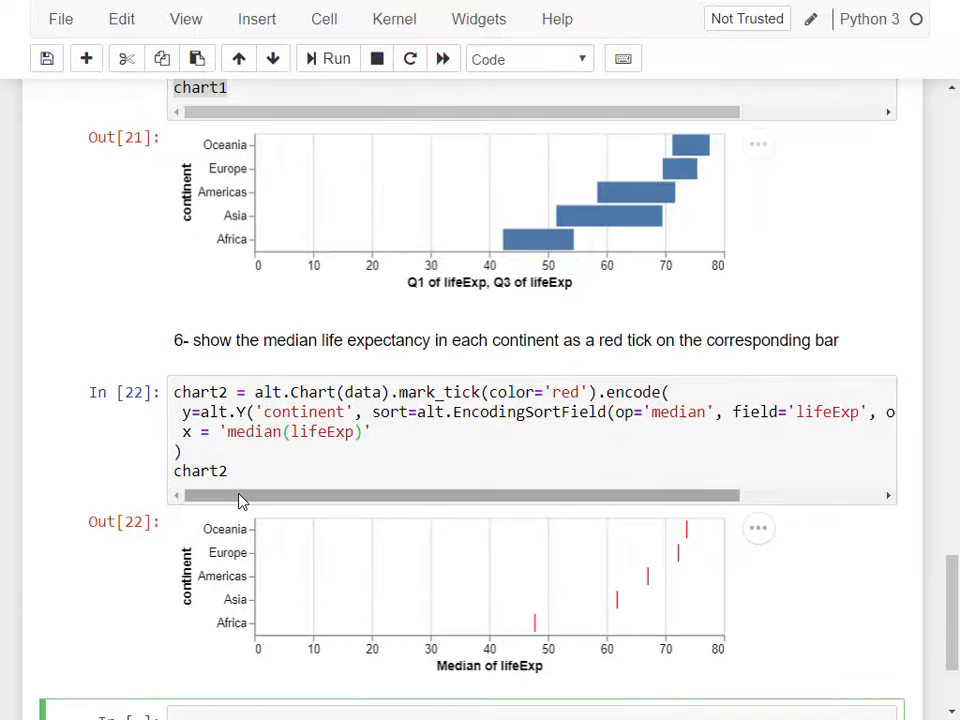
Comment out the final chart2 line in the question 6 cell with # and rerun the cell.
scroll(265, 470, "down", 1)
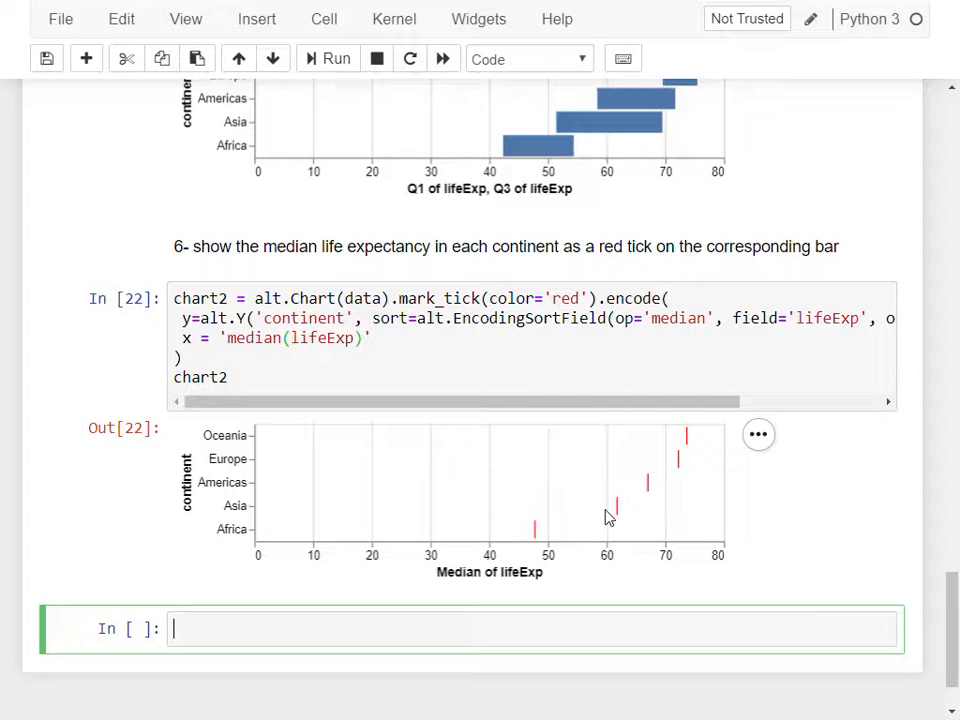
left_click(175, 378)
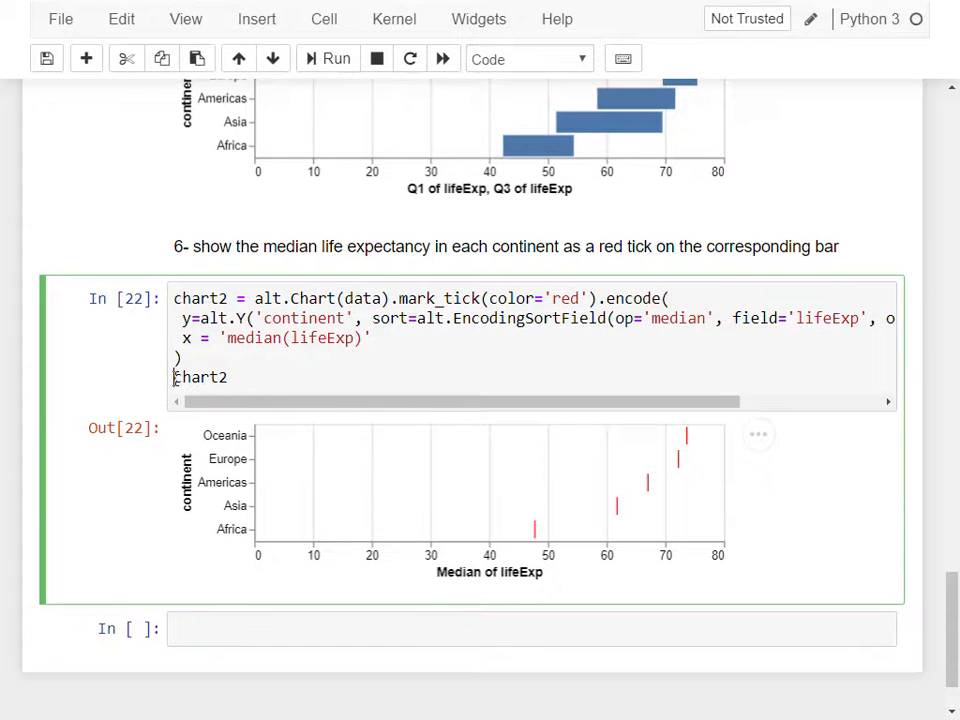
type("#")
key("shift+Return")
Layer the red ticks over the quartile bars by entering chart1 + chart2 in the empty cell below and running it.
left_click(215, 540)
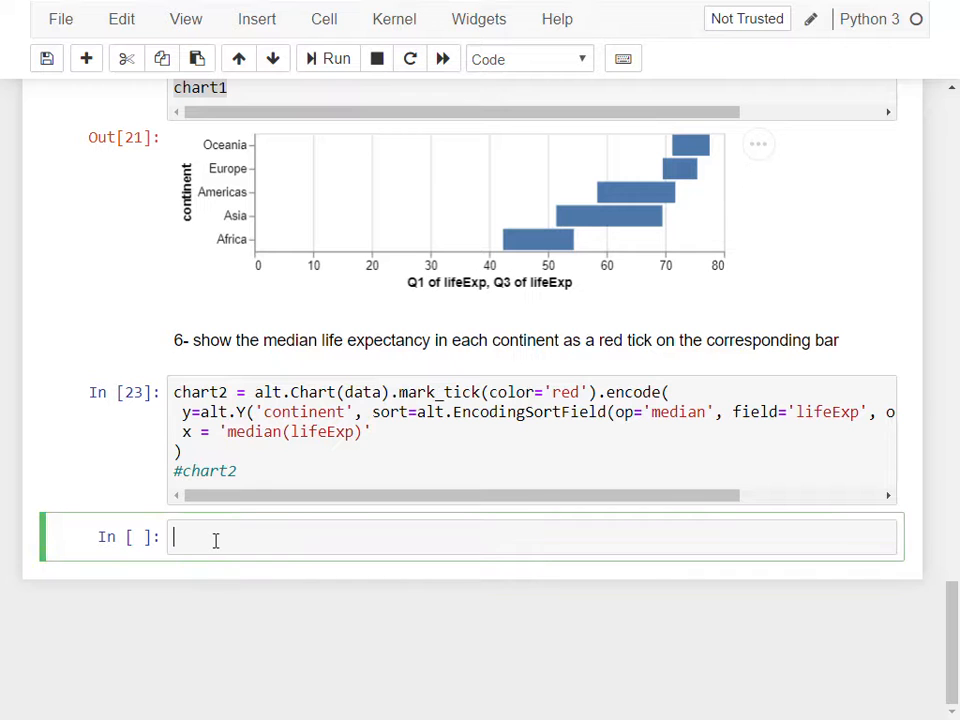
type("chart1 + chart2")
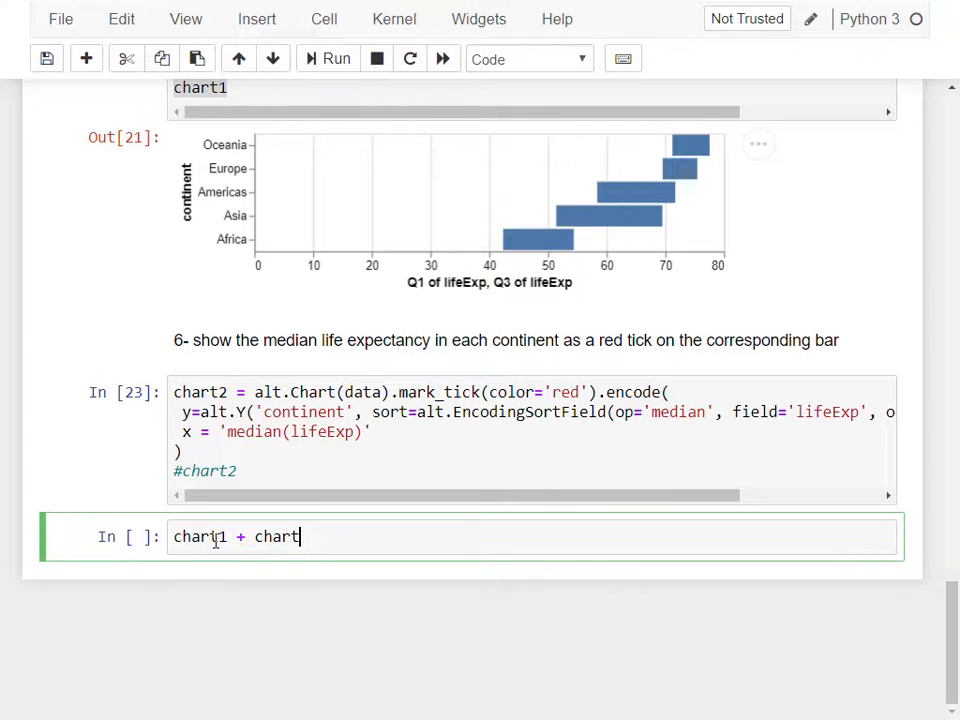
key("shift+Return")
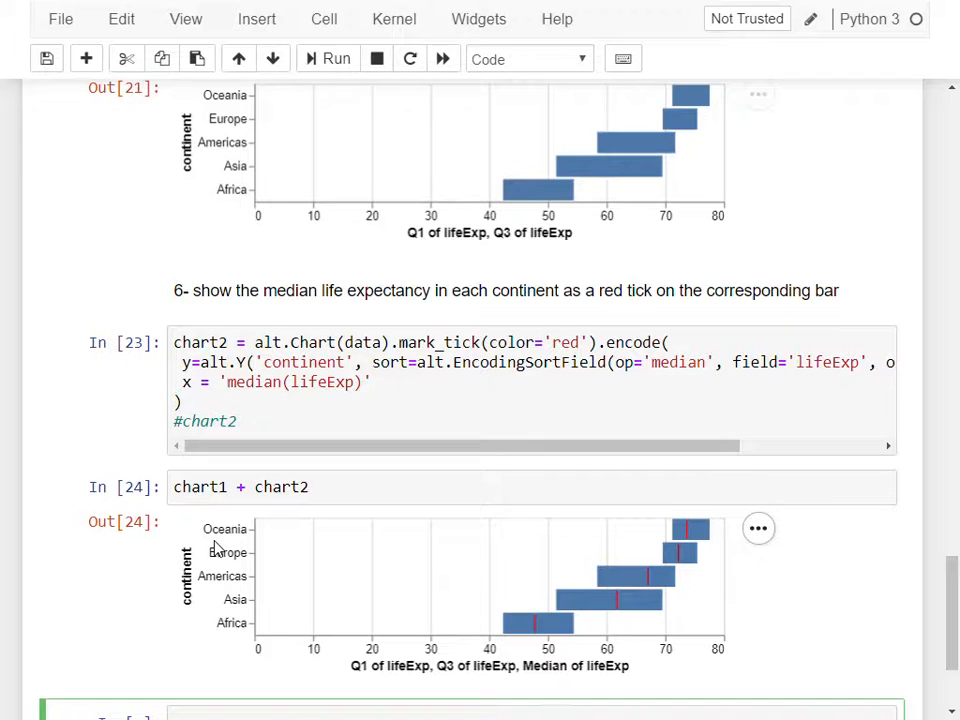
scroll(214, 500, "down", 1)
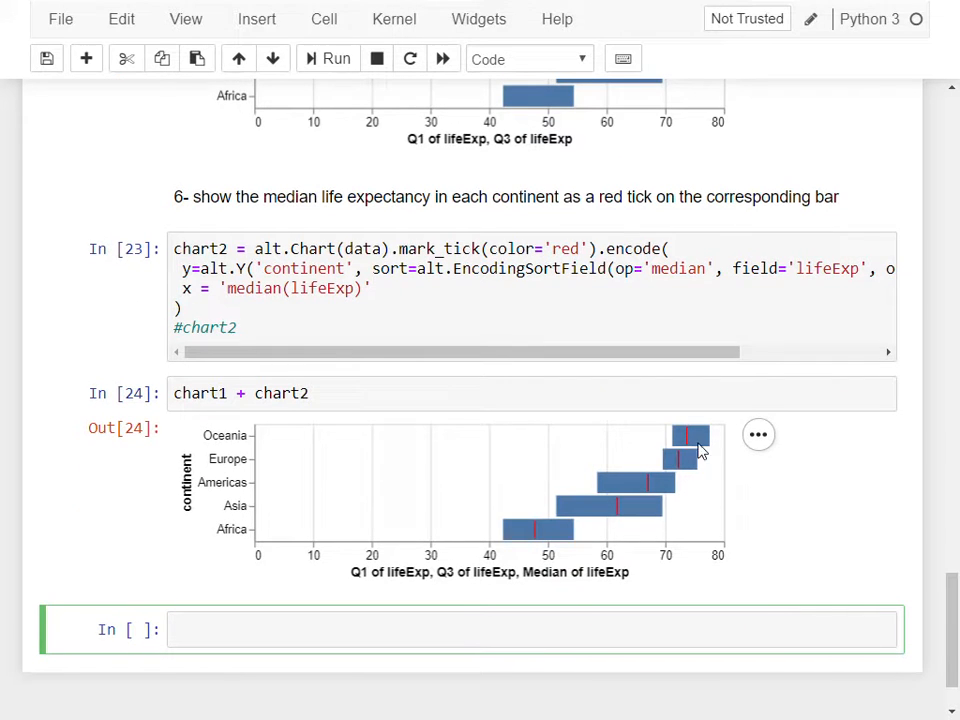